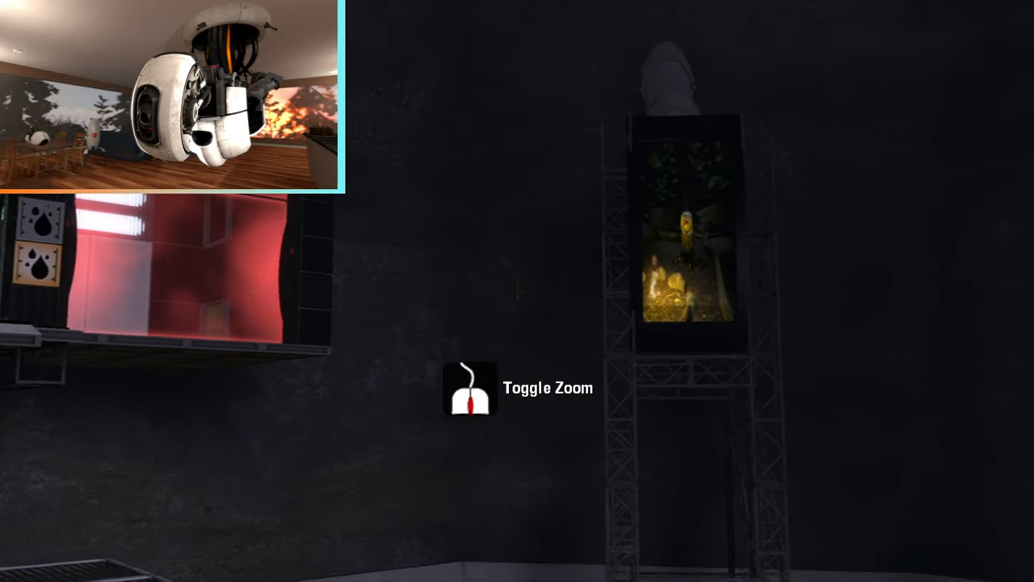
{"action": "middle_click", "coordinate": [517, 291]}
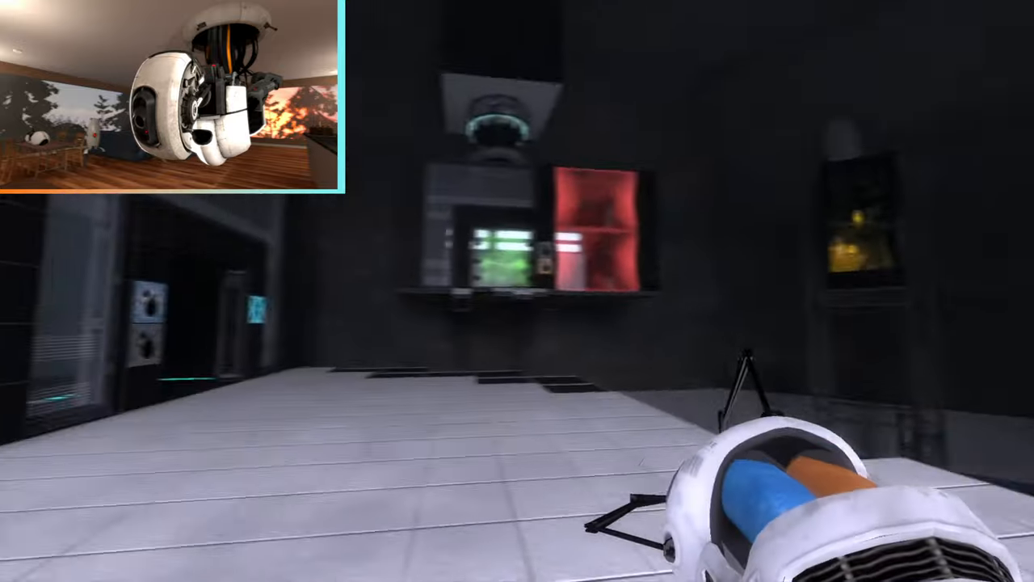
{"action": "key", "text": "w"}
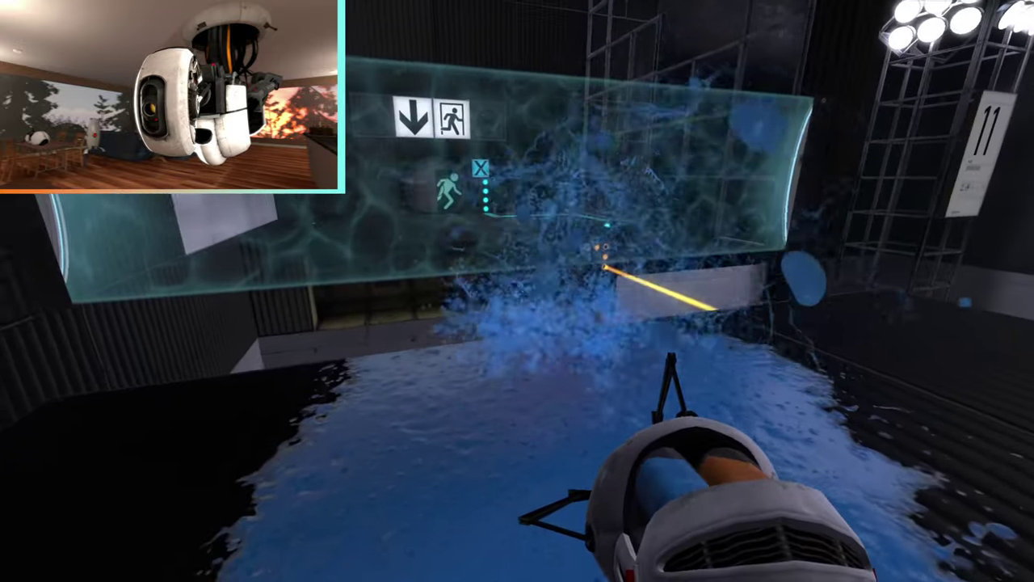
{"action": "key", "text": "w"}
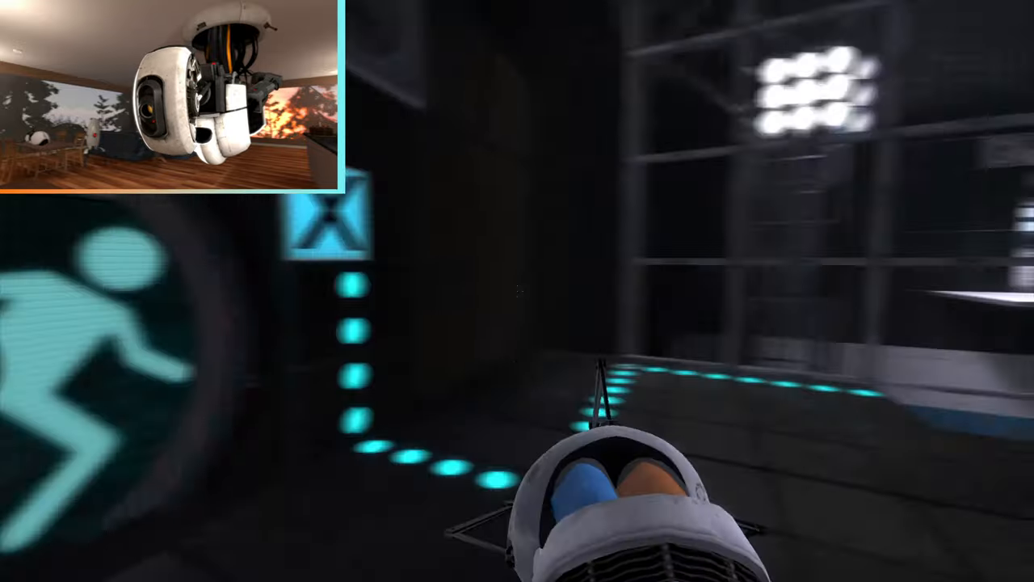
{"action": "key", "text": "w"}
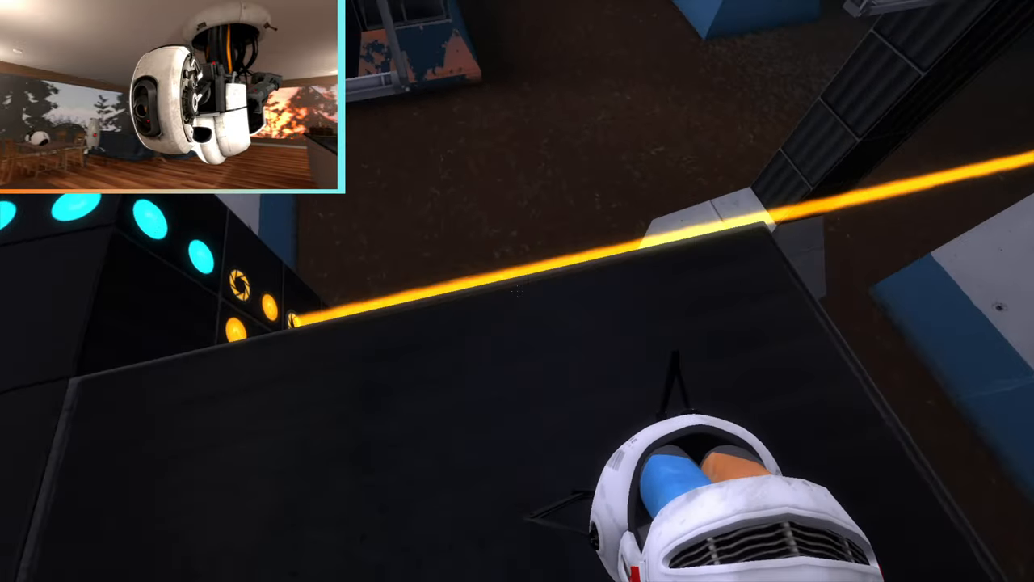
{"action": "key", "text": "w"}
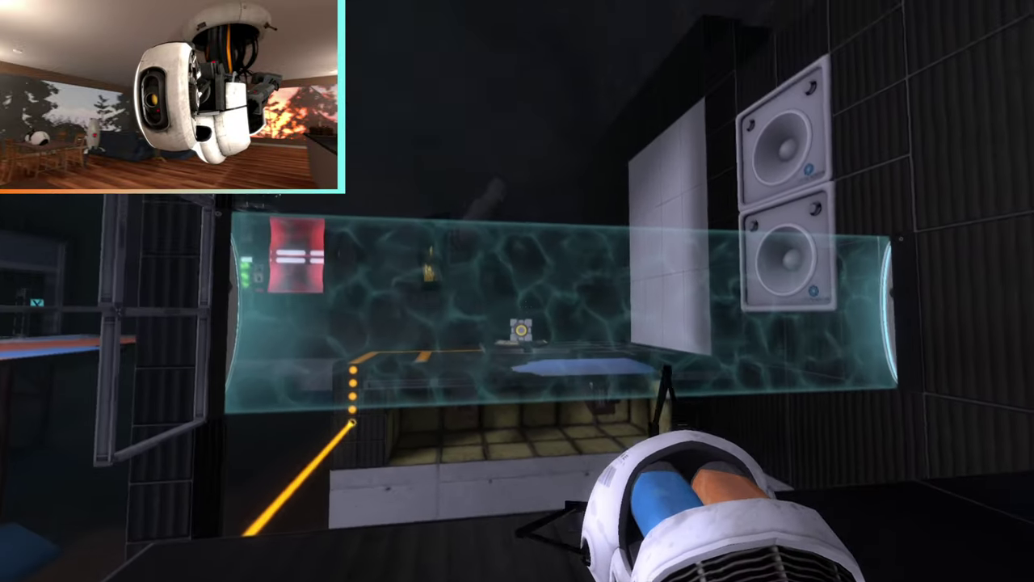
{"action": "left_click", "coordinate": [517, 291]}
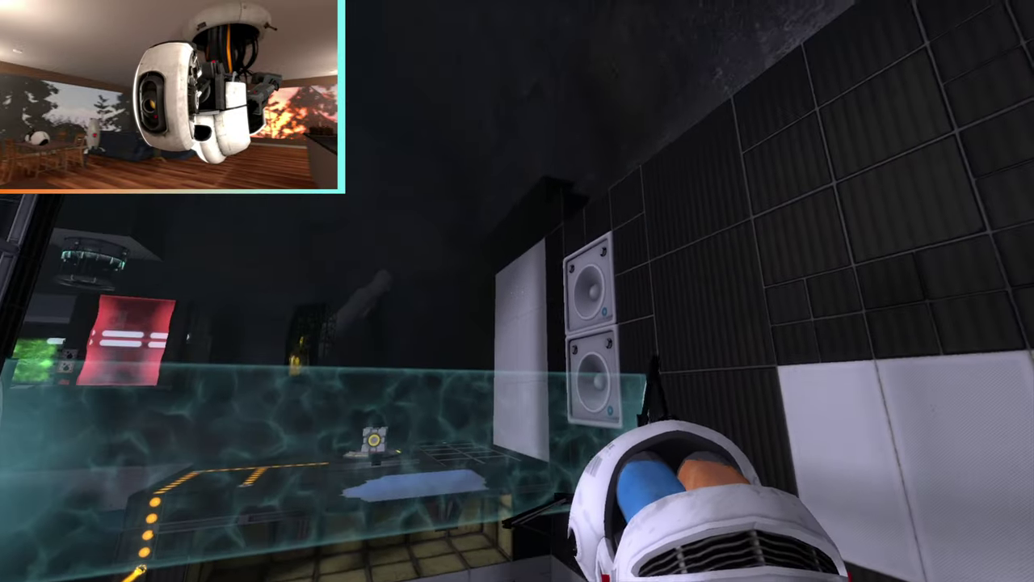
{"action": "left_click", "coordinate": [517, 291]}
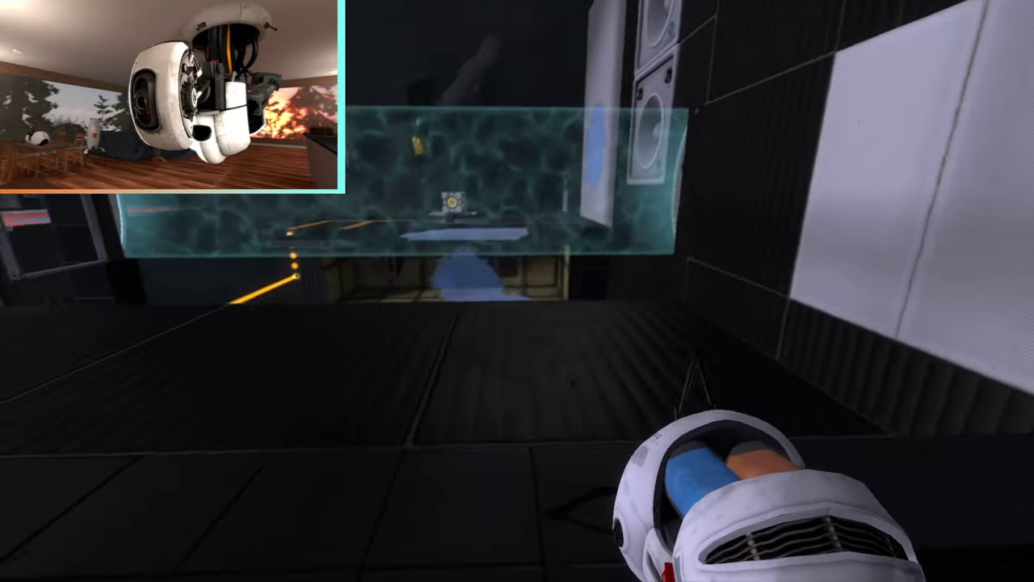
{"action": "left_click", "coordinate": [518, 291]}
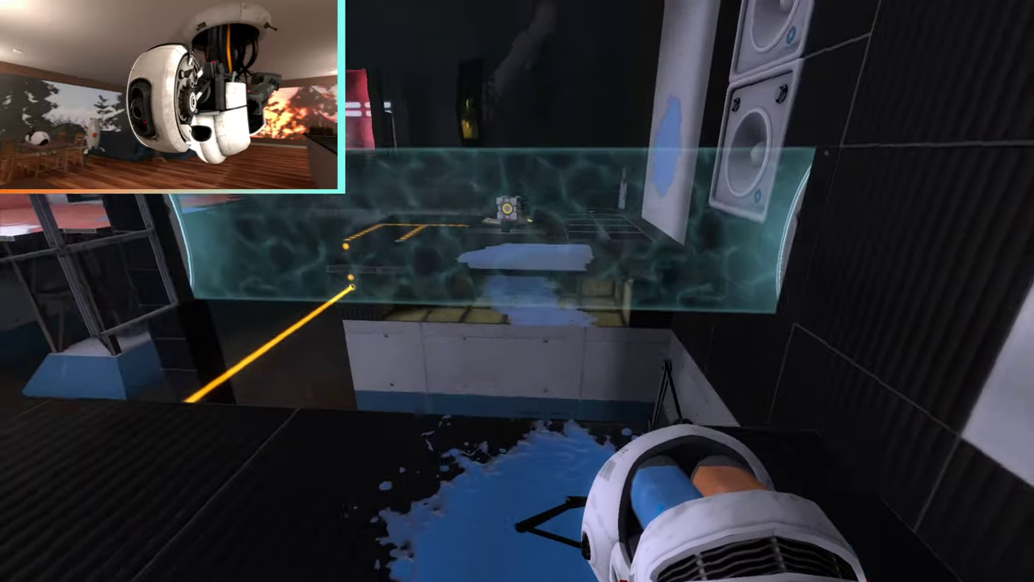
{"action": "left_click", "coordinate": [517, 291]}
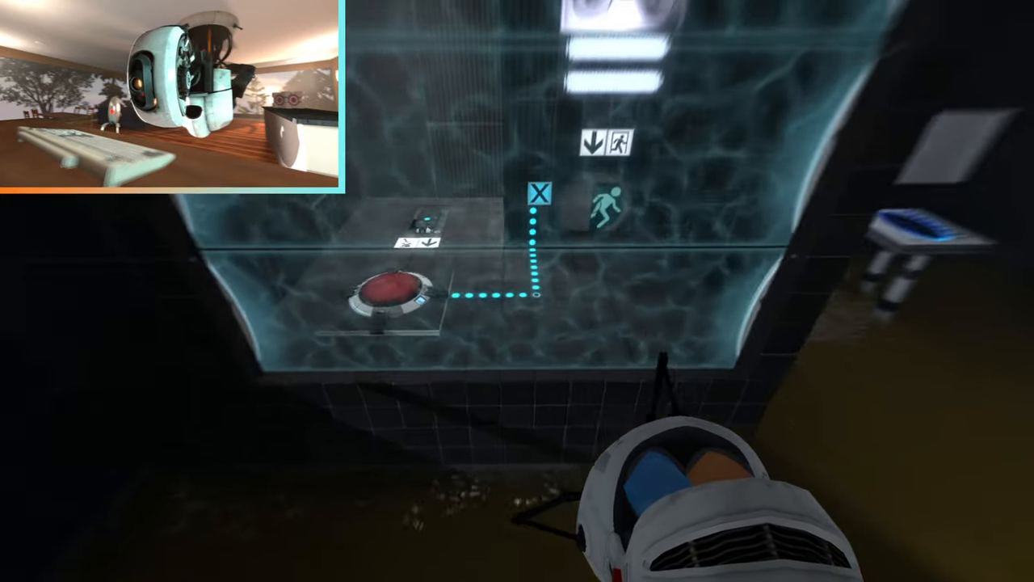
{"action": "left_click_drag", "start_coordinate": [517, 291], "coordinate": [517, 291]}
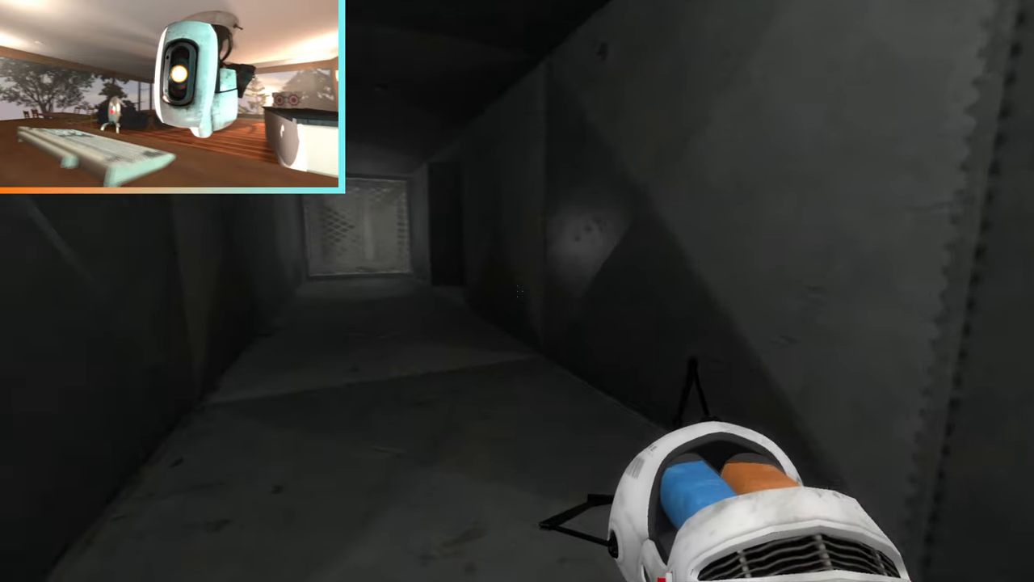
{"action": "key", "text": "w"}
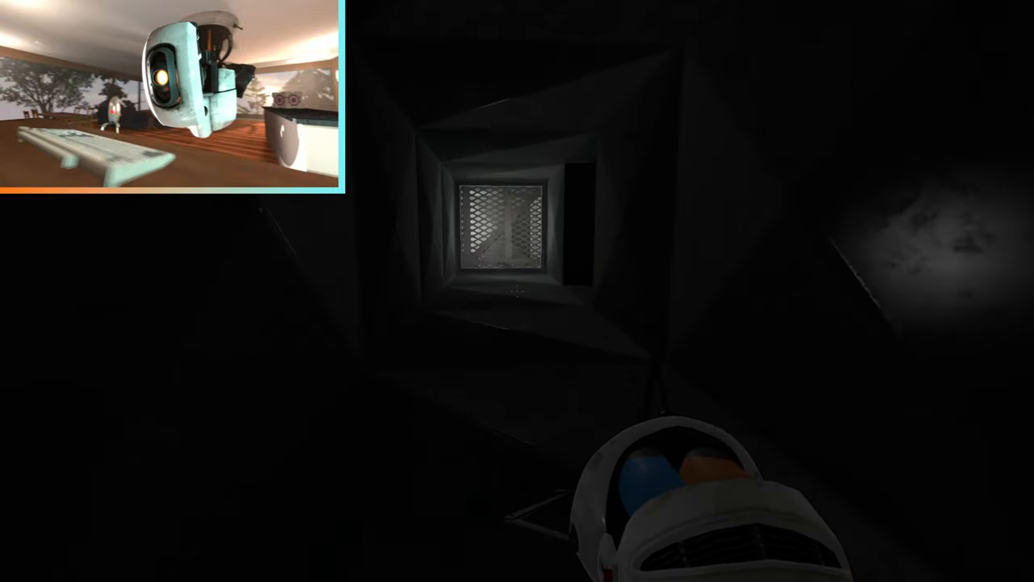
{"action": "key", "text": "w"}
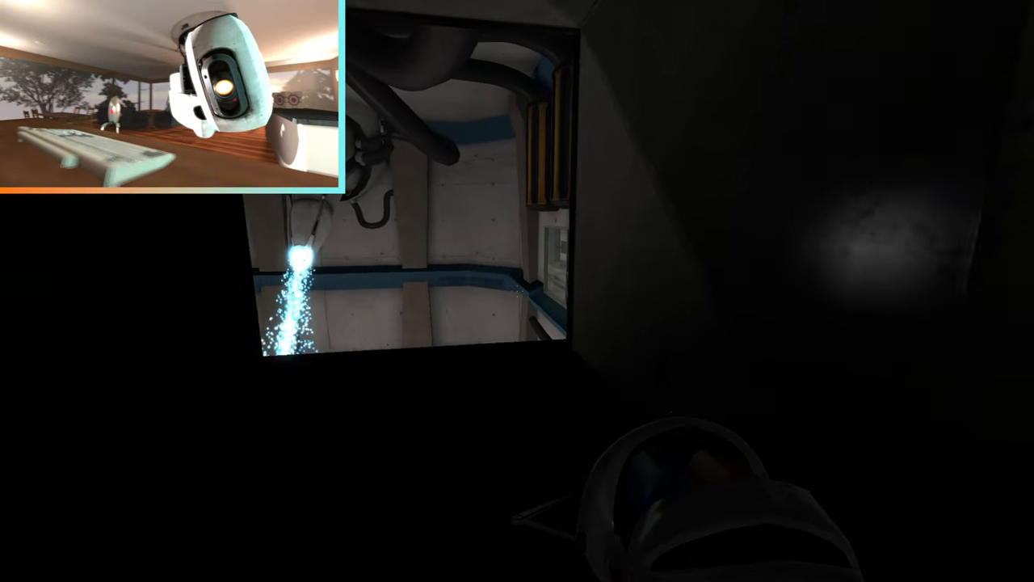
{"action": "key", "text": "w"}
{"action": "key", "text": "w"}
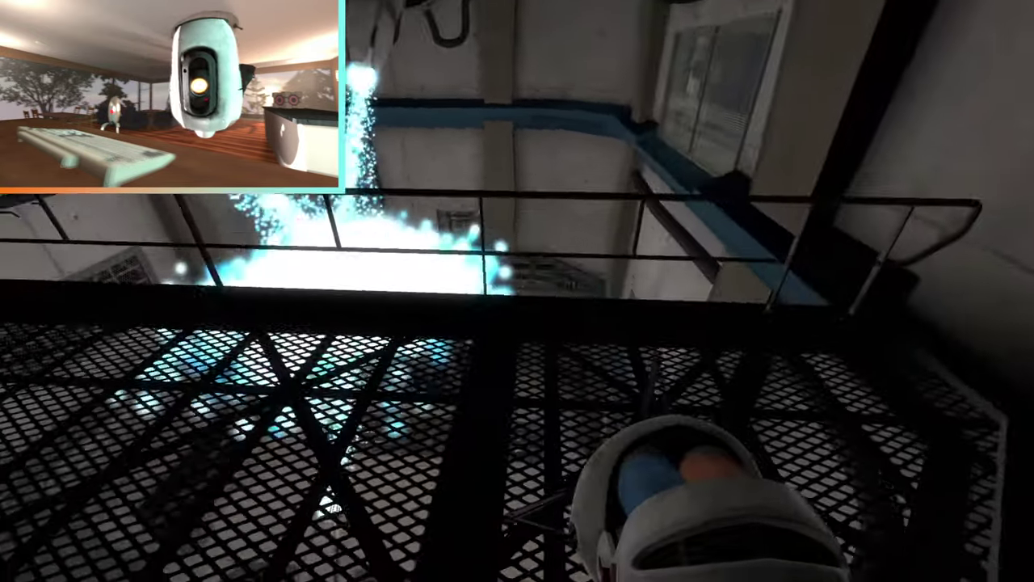
{"action": "key", "text": "w"}
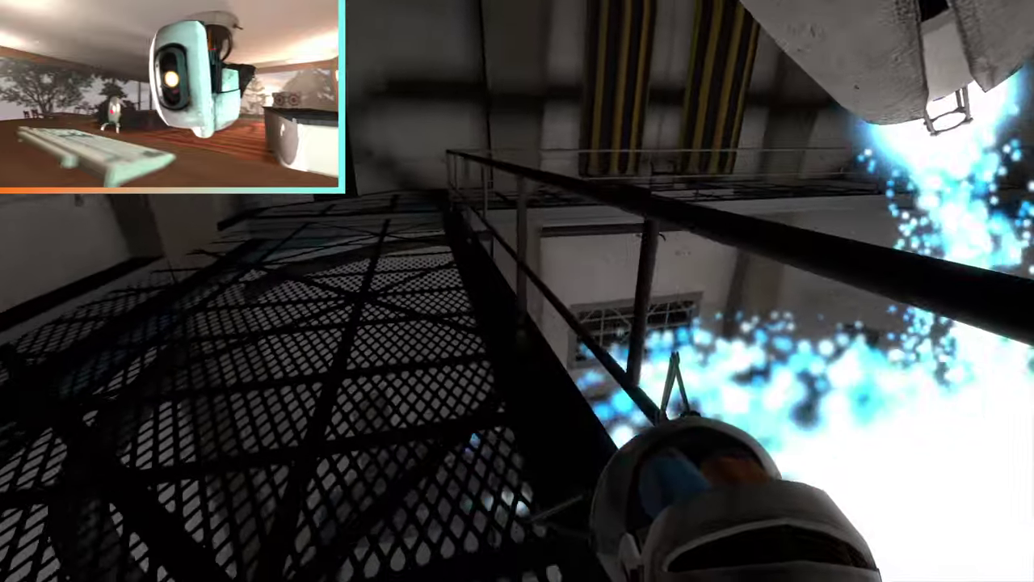
{"action": "key", "text": "w"}
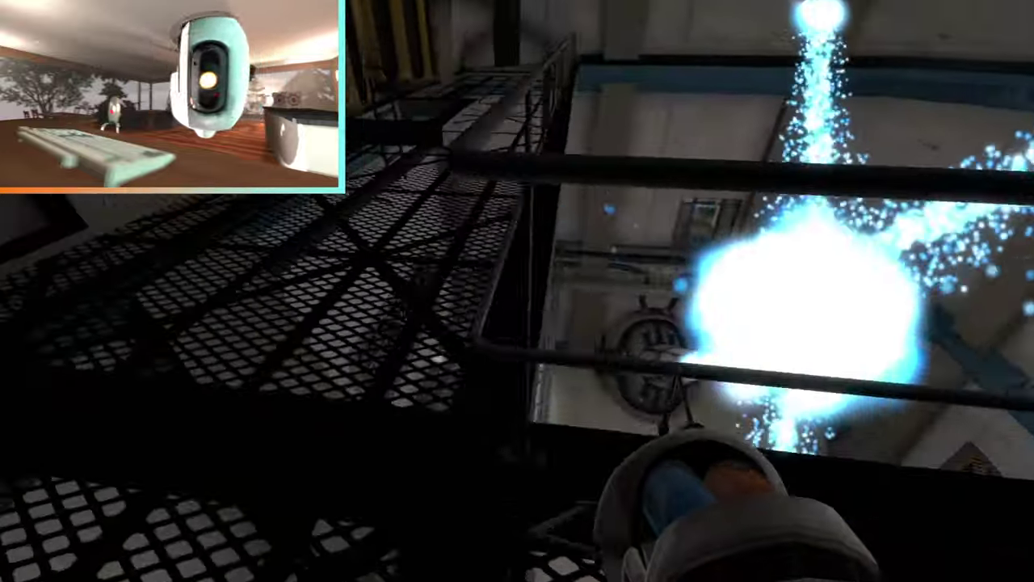
{"action": "key", "text": "w"}
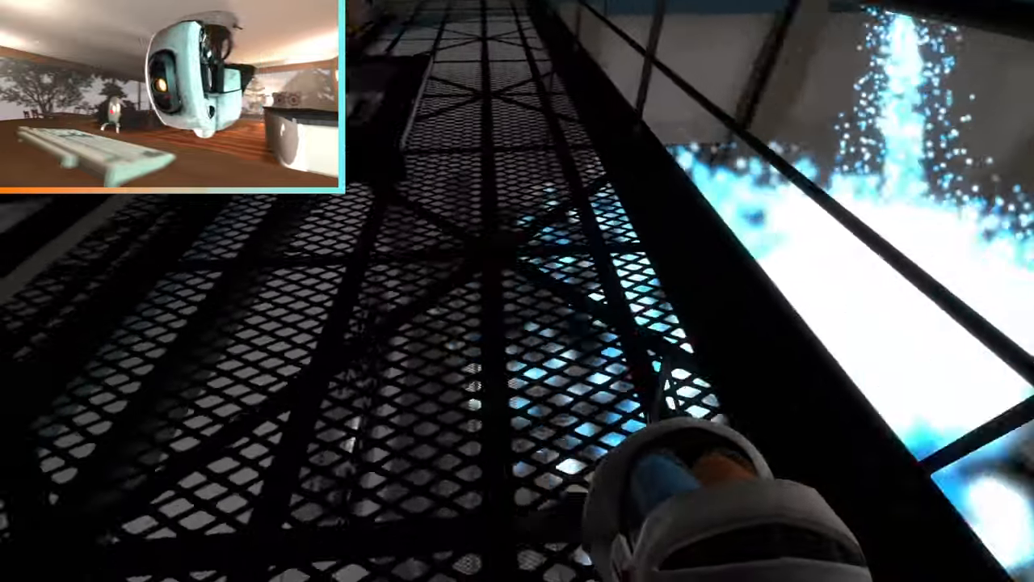
{"action": "key", "text": "w"}
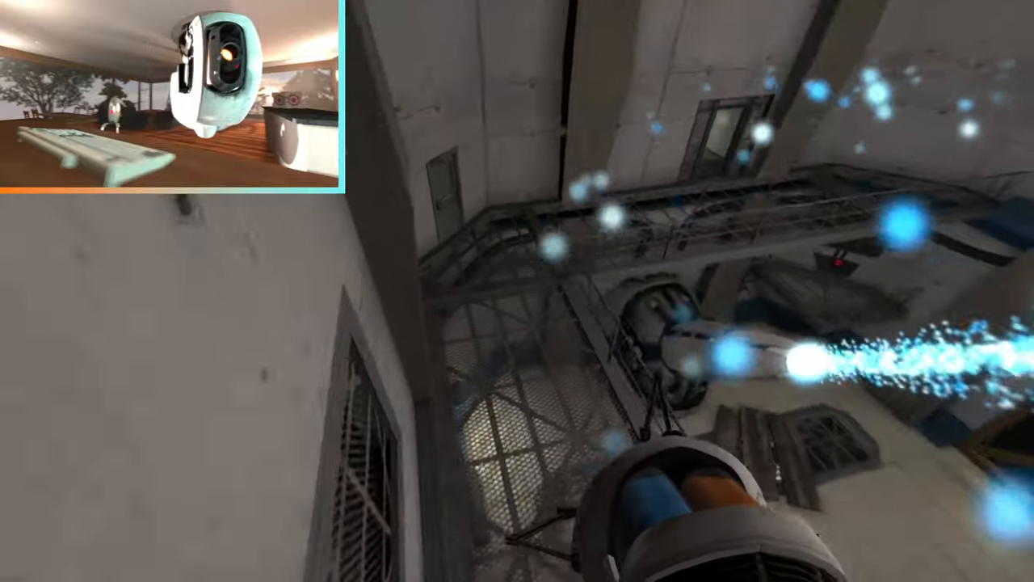
{"action": "key", "text": "w"}
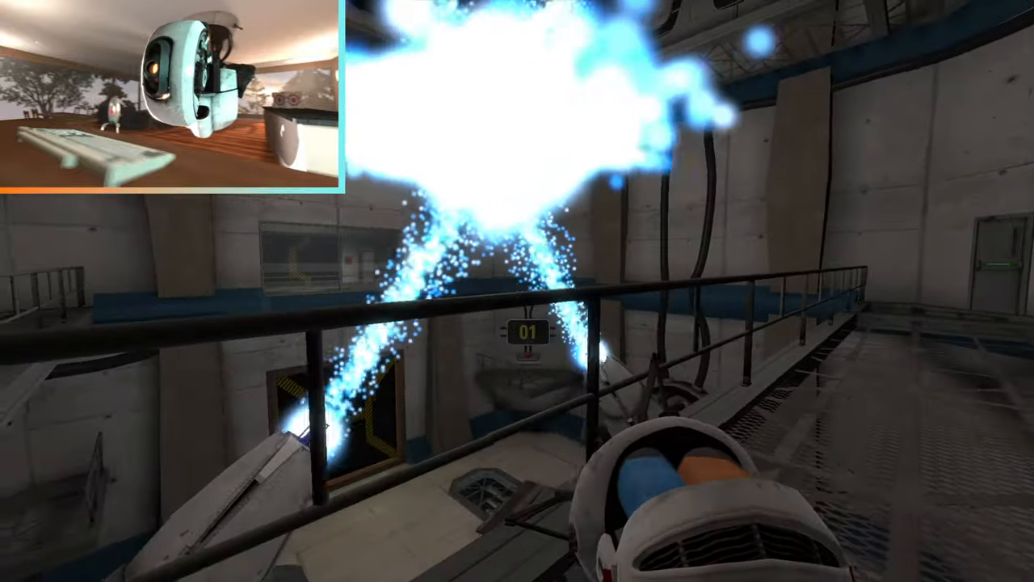
{"action": "key", "text": "w"}
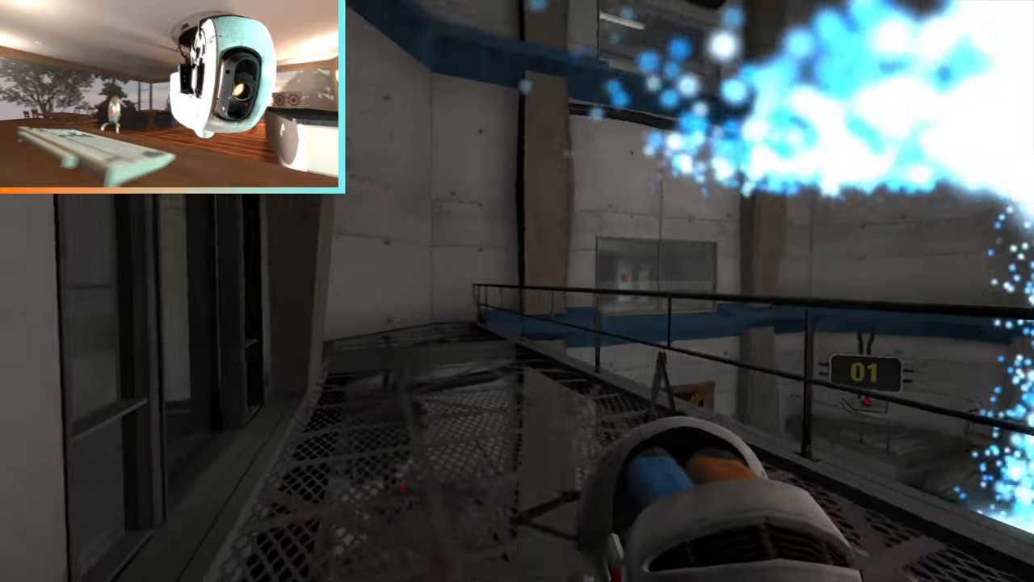
{"action": "key", "text": "w"}
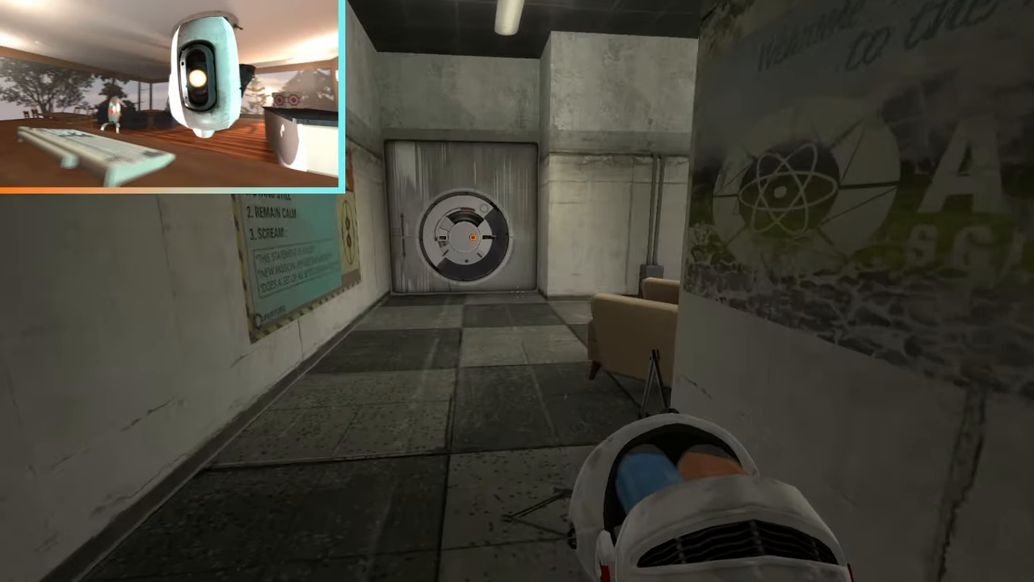
{"action": "key", "text": "w"}
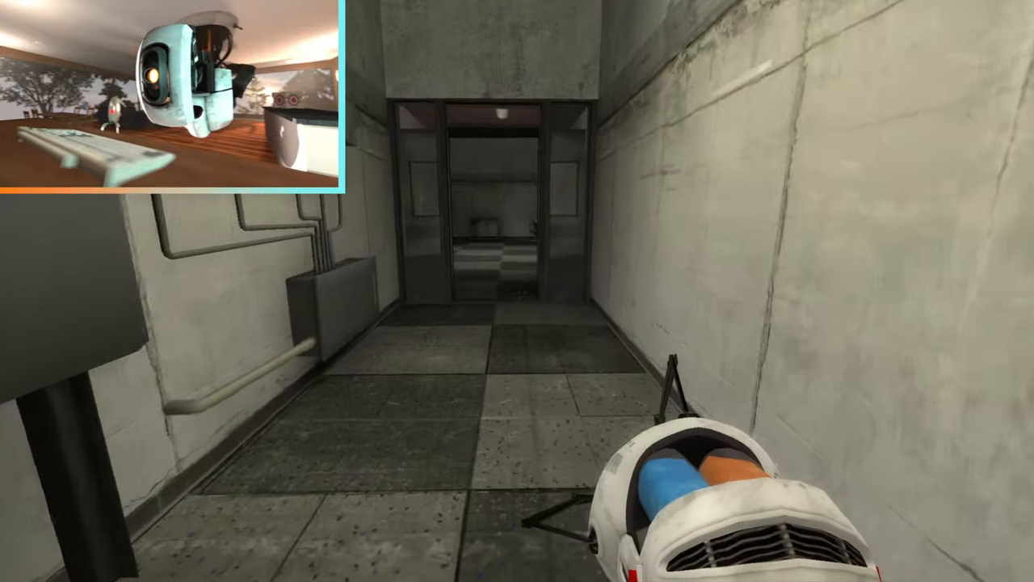
{"action": "key", "text": "w"}
{"action": "key", "text": "w"}
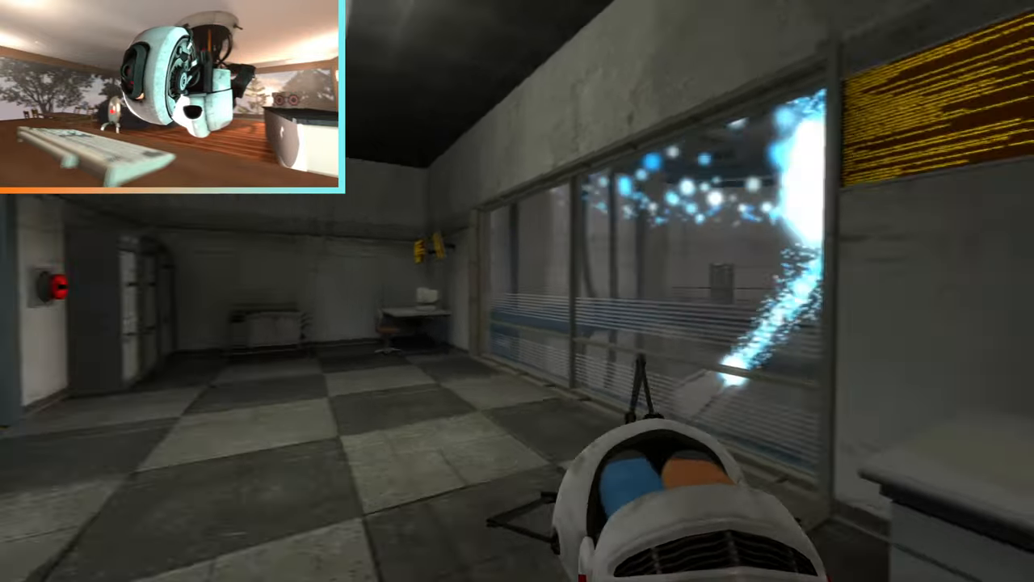
{"action": "key", "text": "w"}
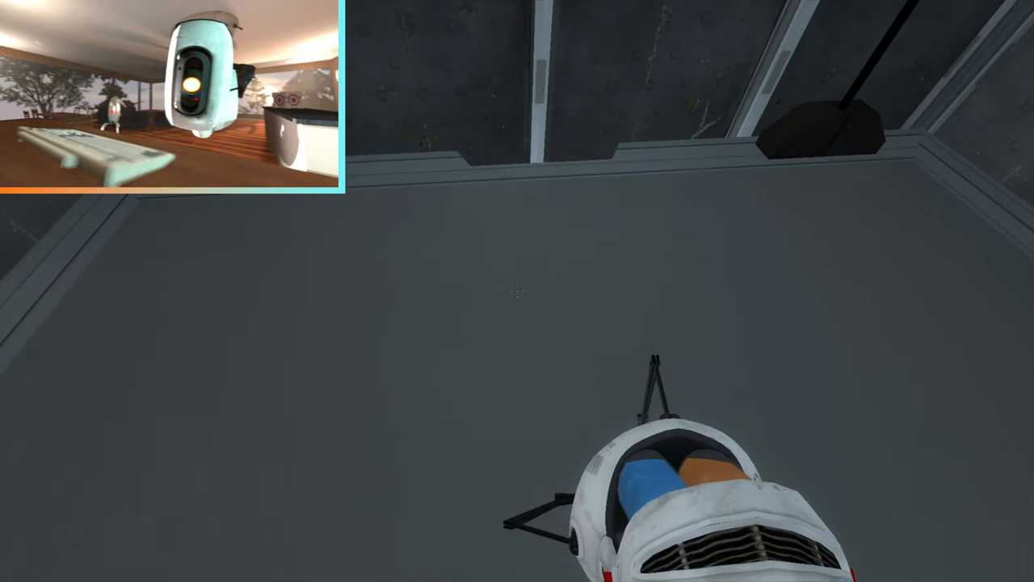
{"action": "key", "text": "w"}
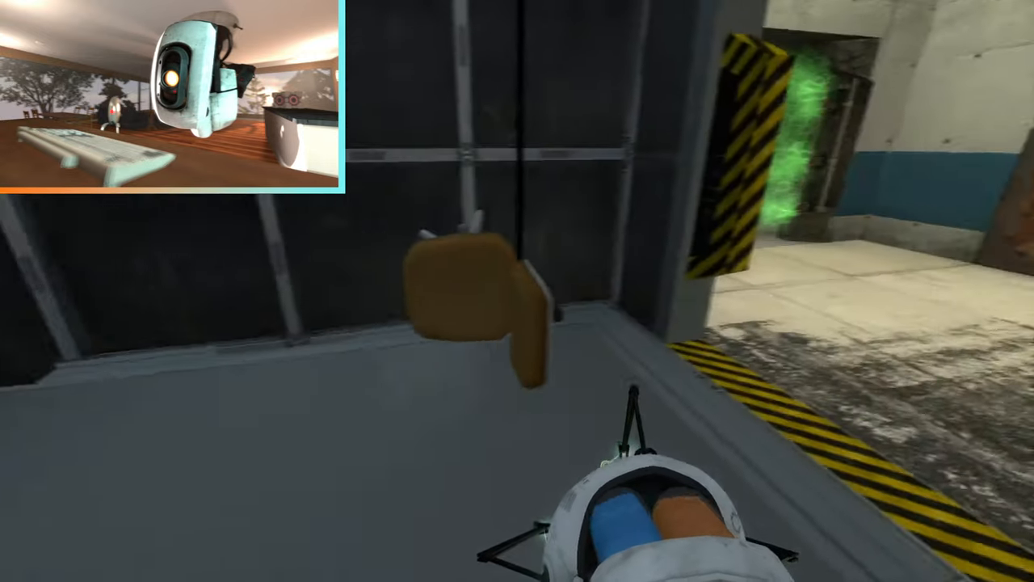
{"action": "key", "text": "w"}
{"action": "key", "text": "w"}
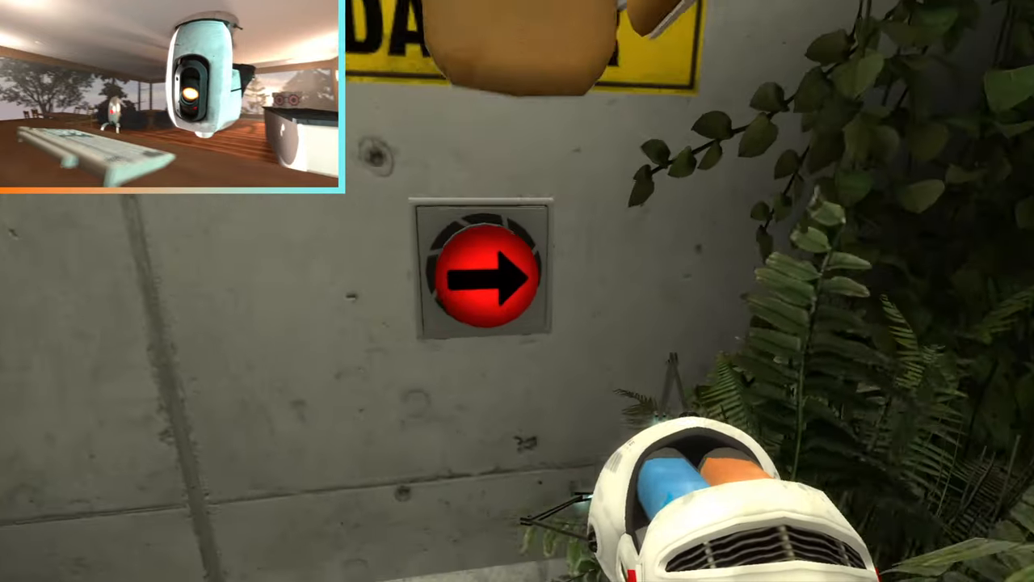
{"action": "left_click", "coordinate": [518, 291]}
{"action": "key", "text": "s"}
{"action": "key", "text": "w"}
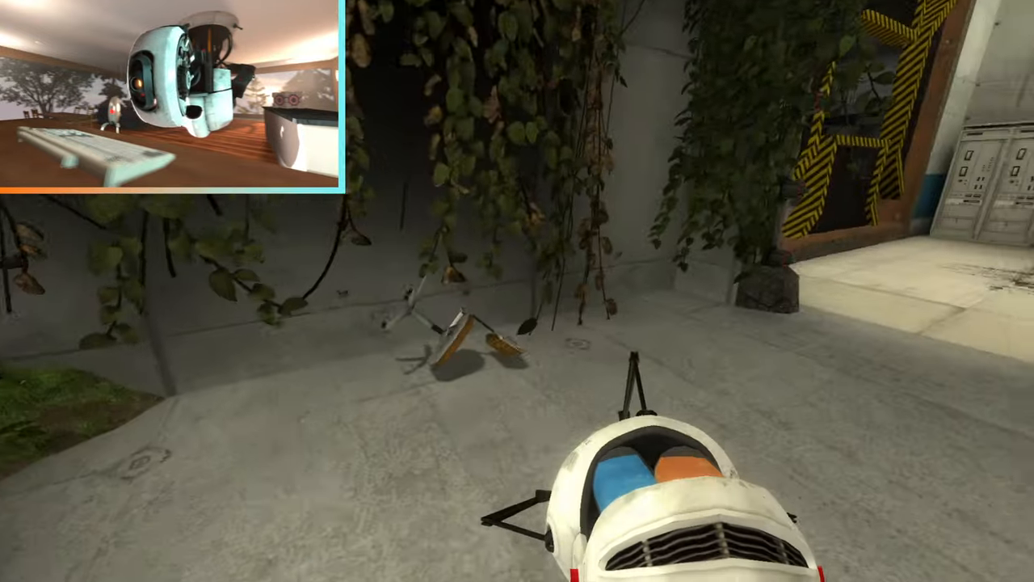
{"action": "key", "text": "w"}
{"action": "key", "text": "w"}
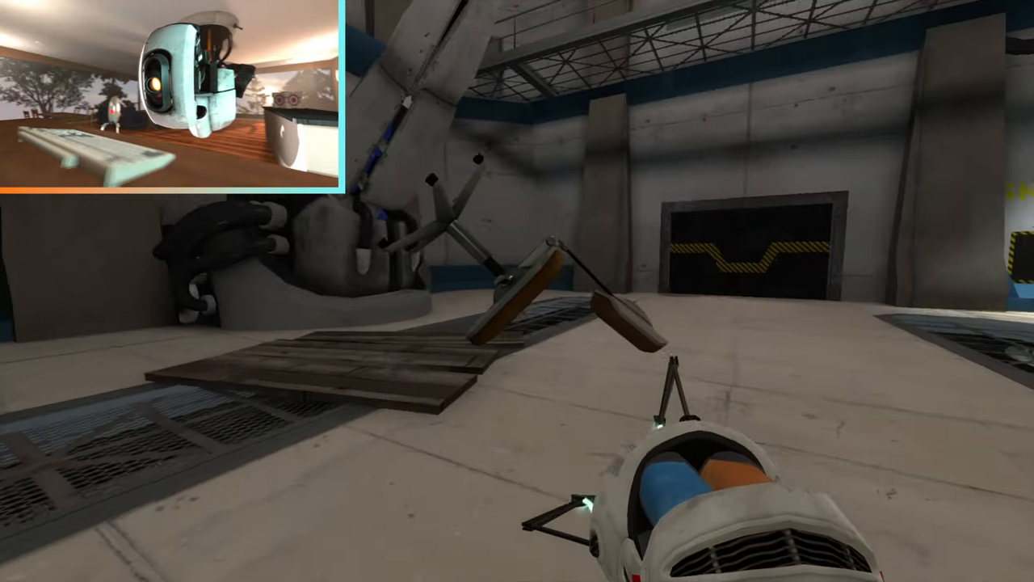
{"action": "key", "text": "w"}
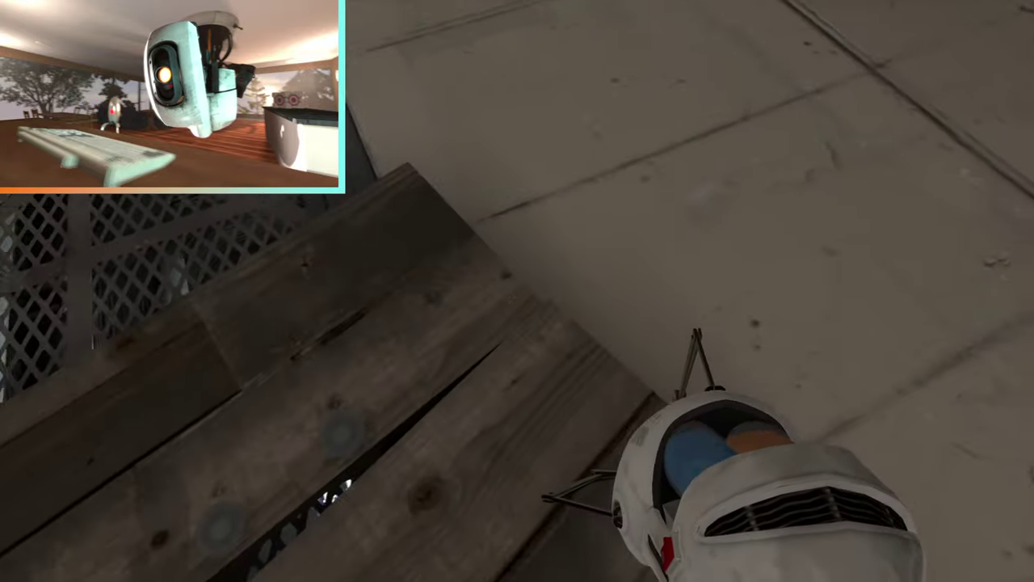
{"action": "left_click", "coordinate": [517, 291]}
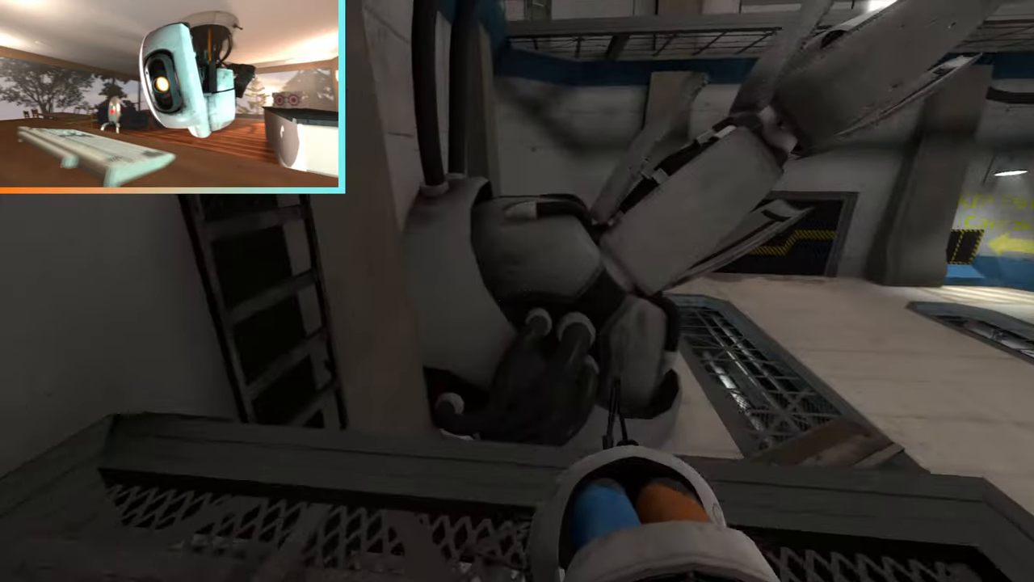
{"action": "key", "text": "w"}
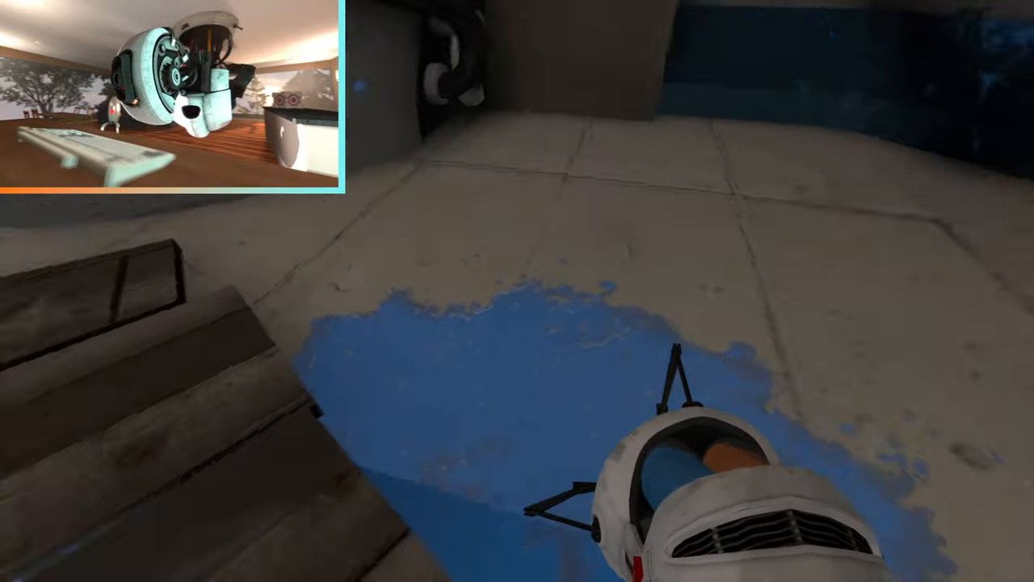
{"action": "key", "text": "w"}
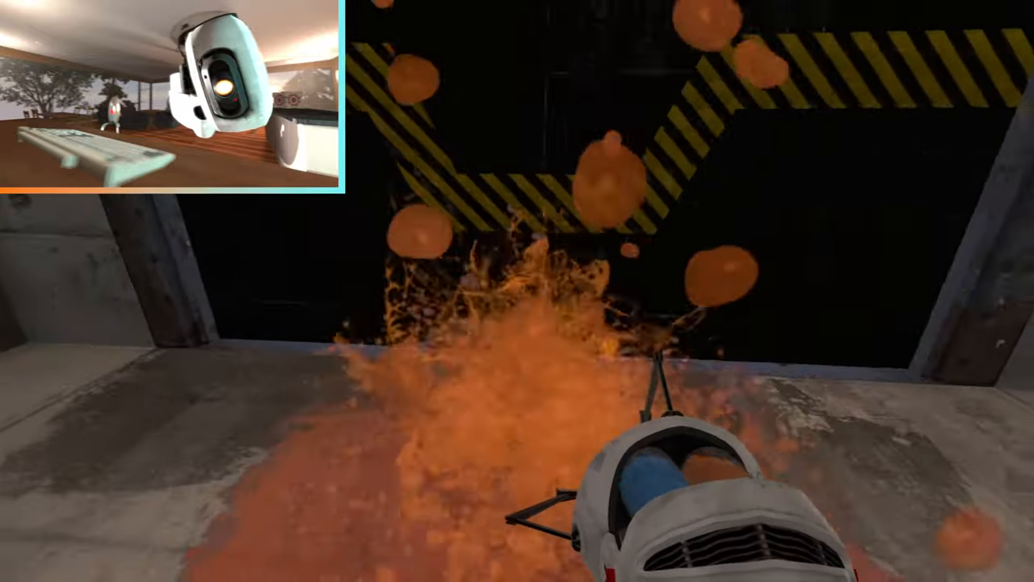
{"action": "key", "text": "w"}
{"action": "key", "text": "w"}
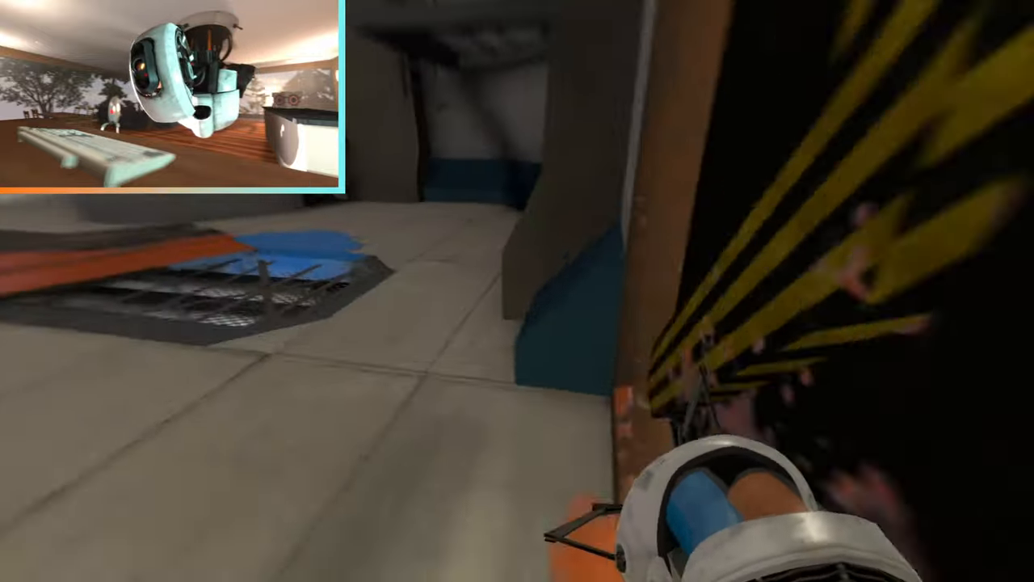
{"action": "key", "text": "w"}
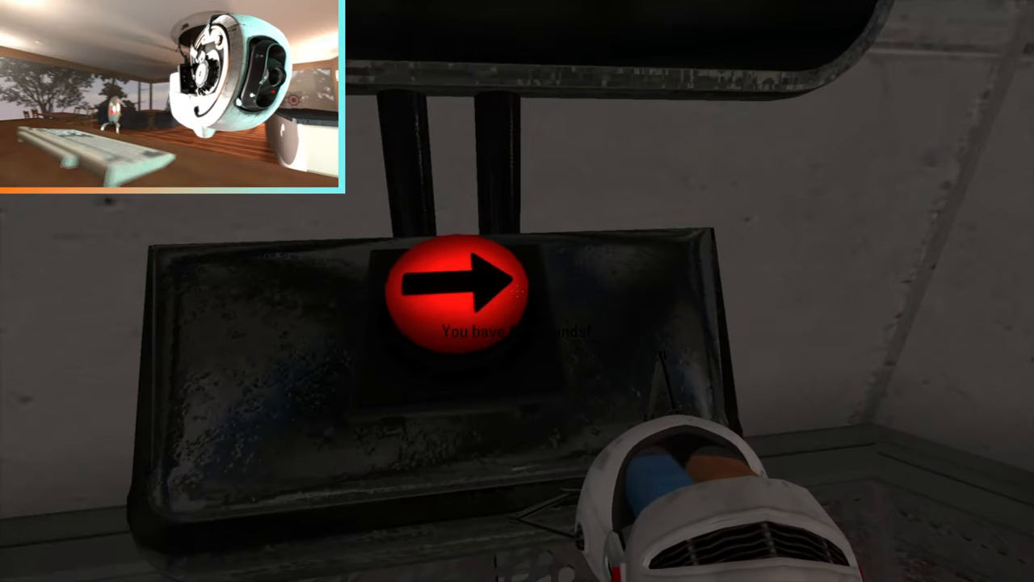
{"action": "key", "text": "e"}
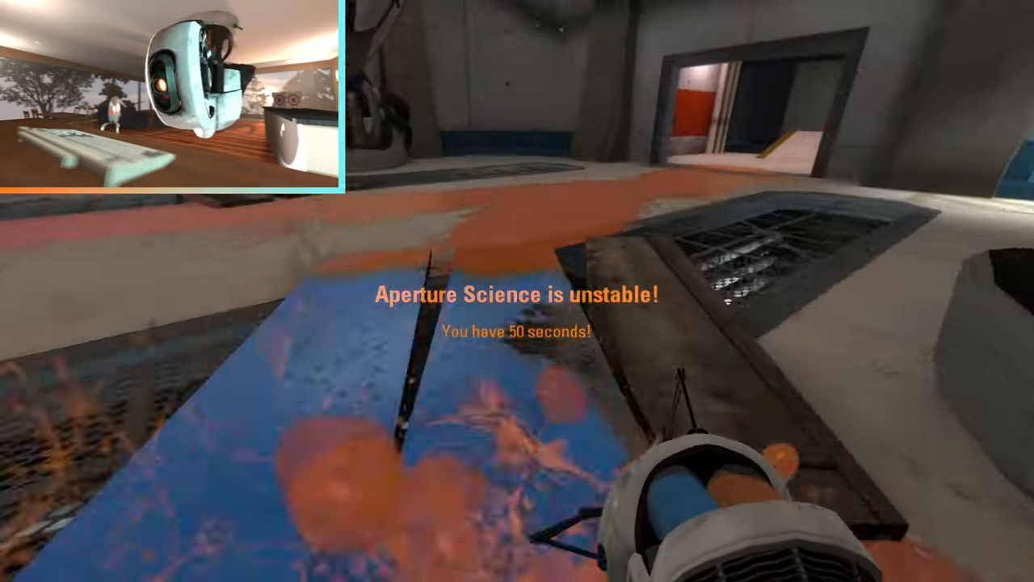
{"action": "key", "text": "w"}
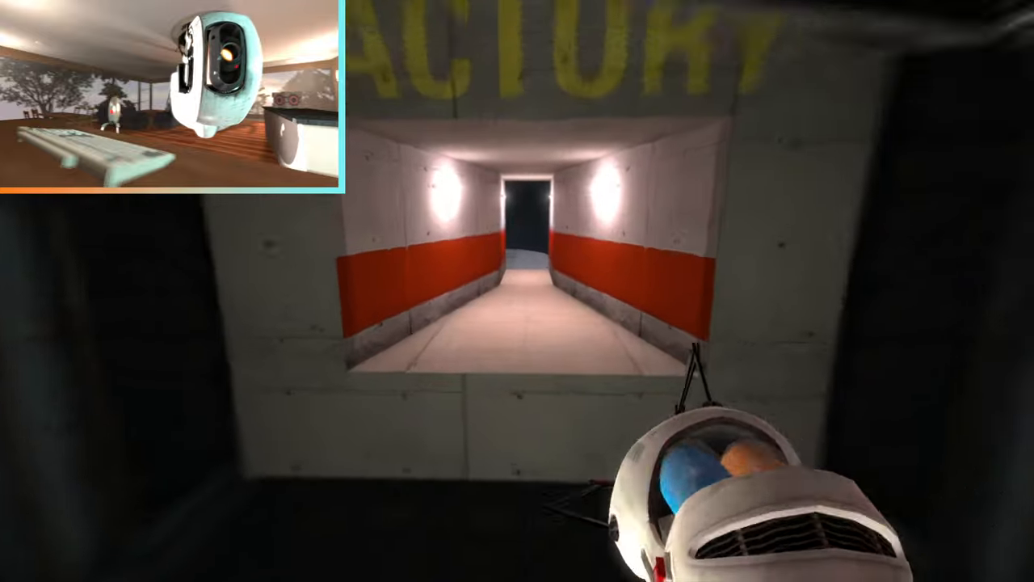
{"action": "key", "text": "w"}
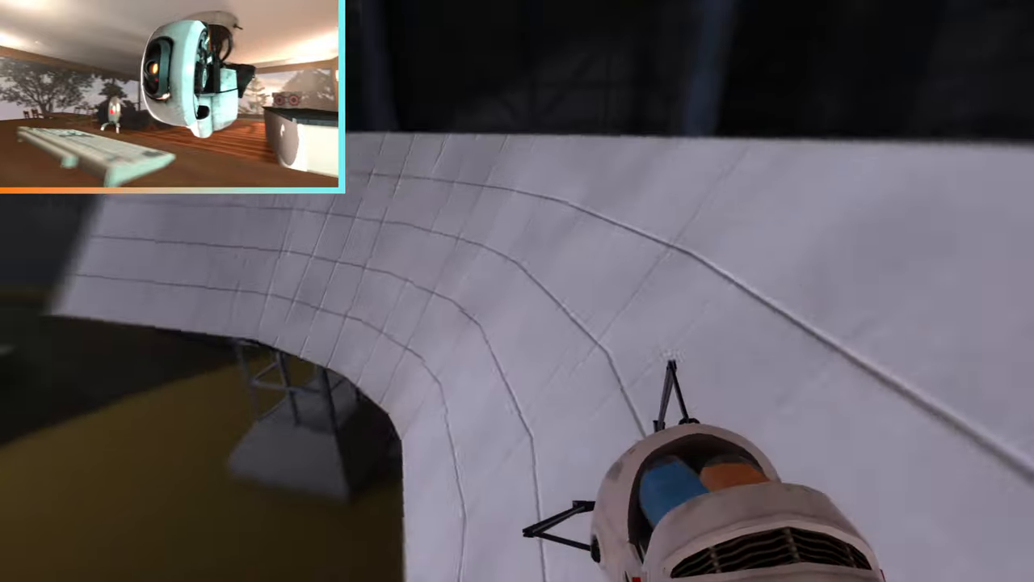
{"action": "key", "text": "w"}
{"action": "key", "text": "w"}
{"action": "key", "text": "w"}
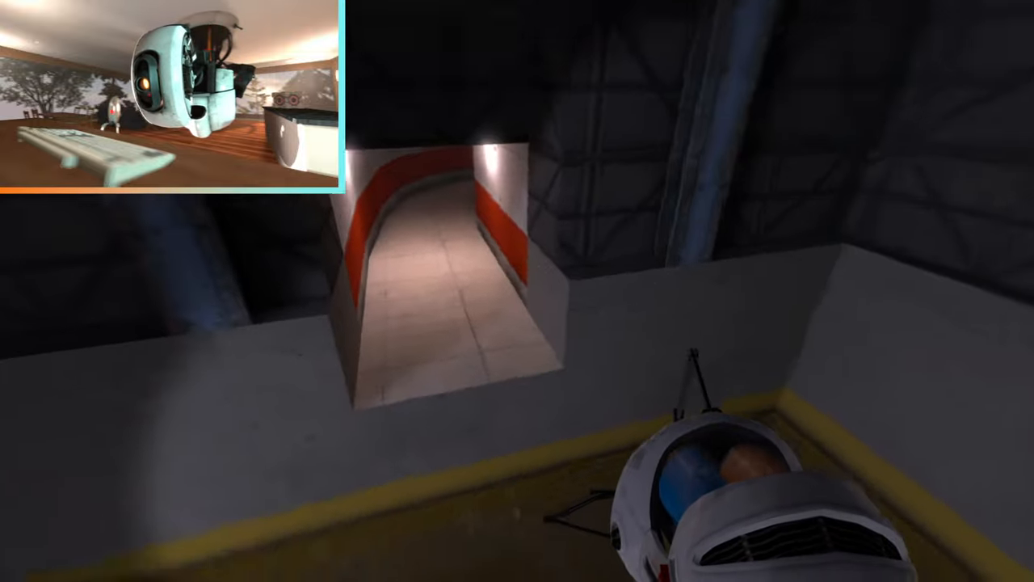
{"action": "key", "text": "w"}
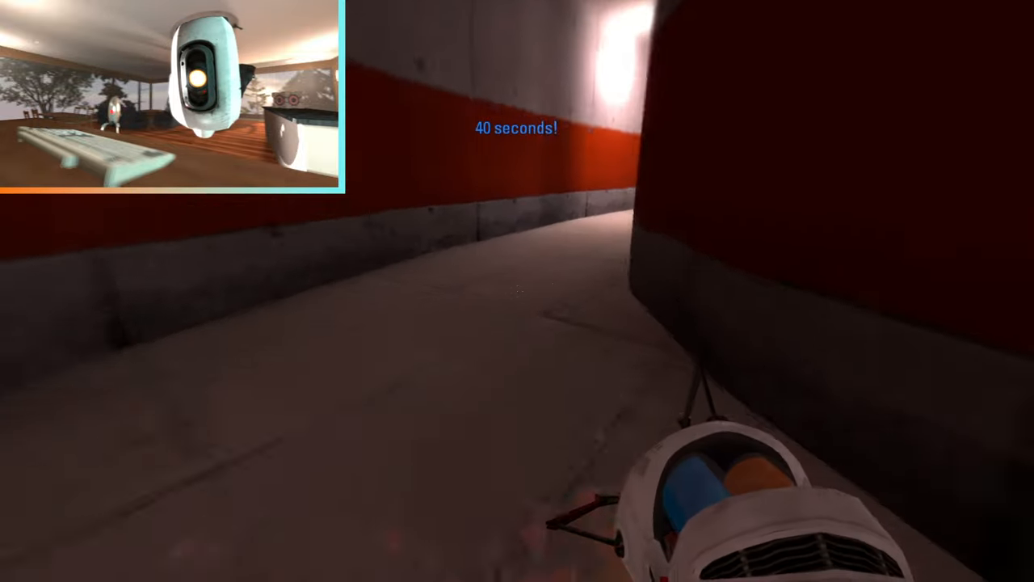
{"action": "key", "text": "w"}
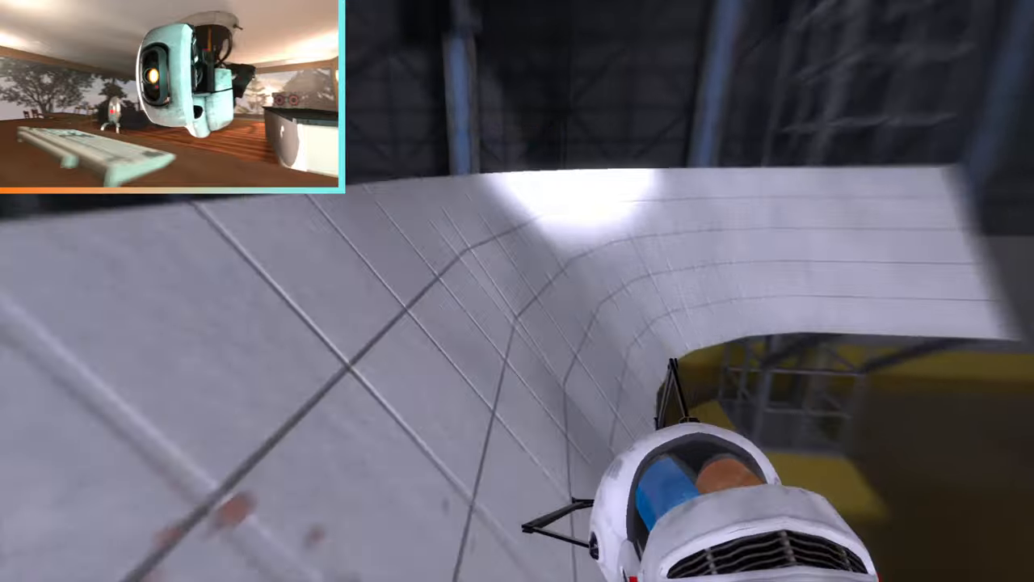
{"action": "key", "text": "w"}
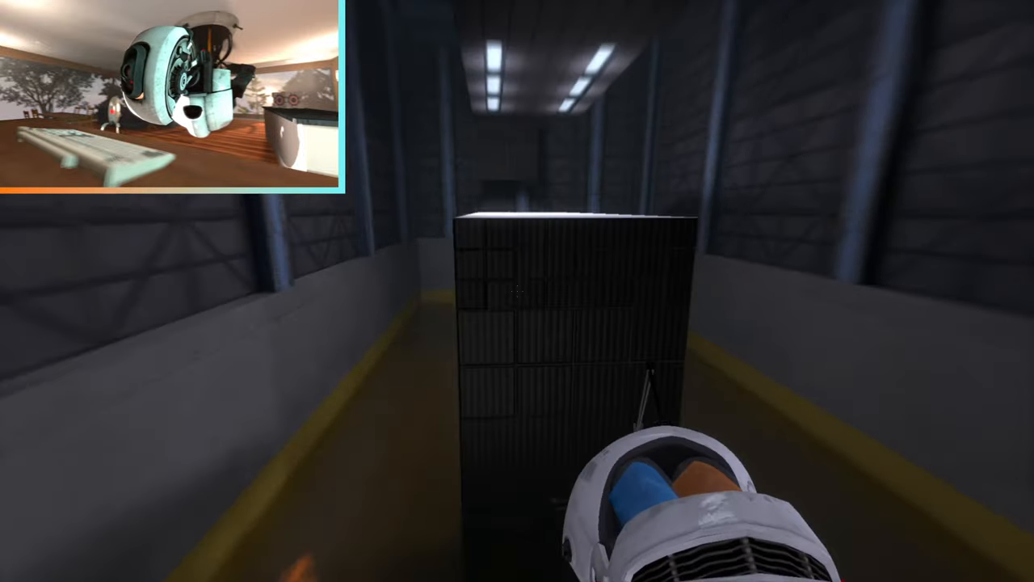
{"action": "key", "text": "w"}
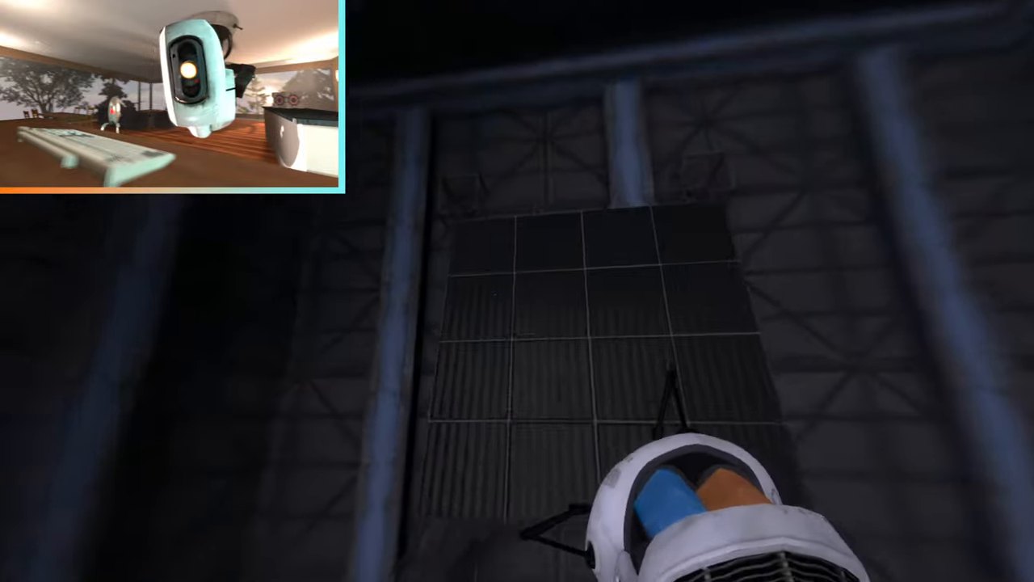
{"action": "key", "text": "w"}
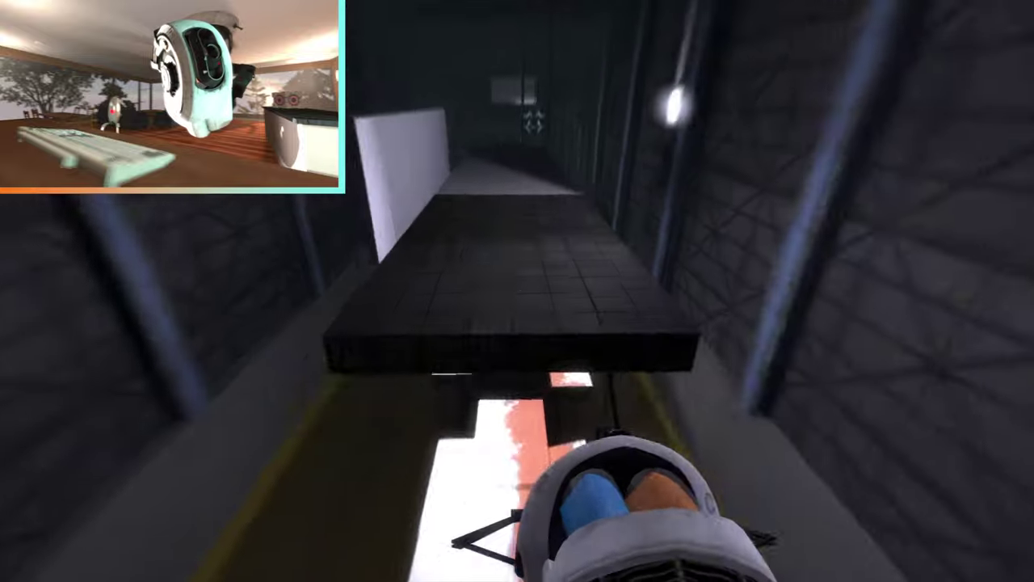
{"action": "left_click", "coordinate": [517, 291]}
{"action": "key", "text": "w"}
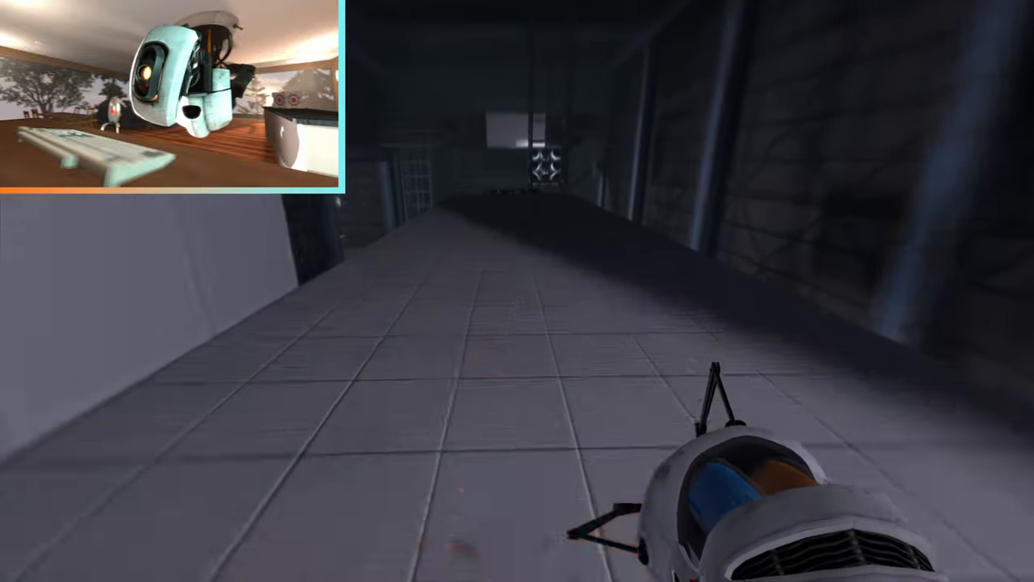
{"action": "key", "text": "w"}
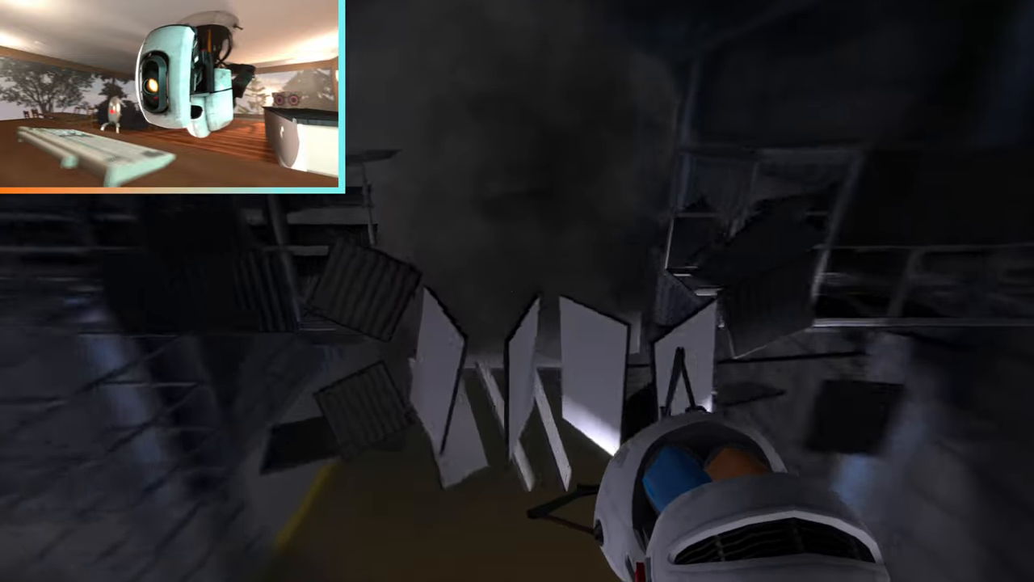
{"action": "left_click", "coordinate": [517, 291]}
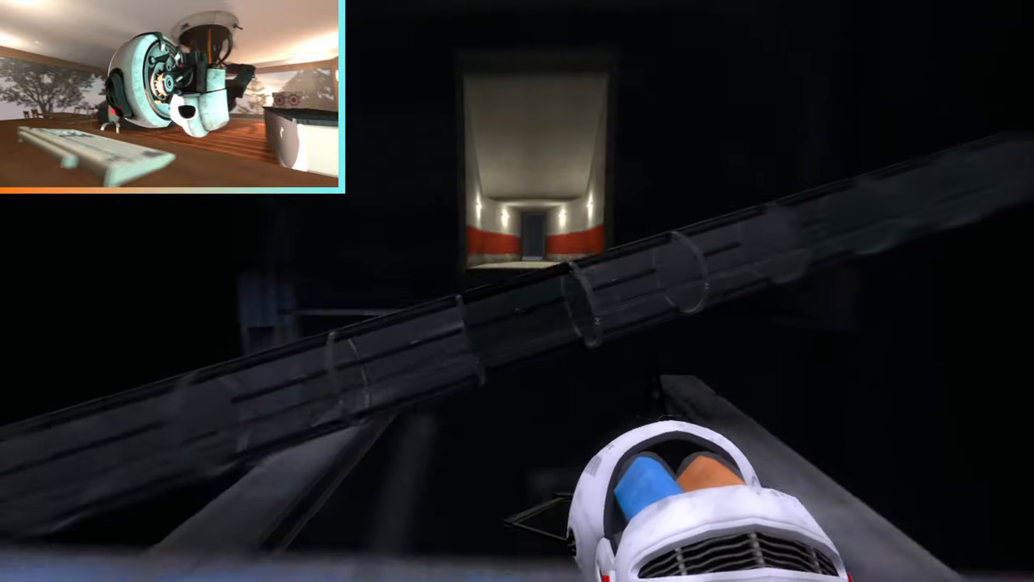
{"action": "key", "text": "w"}
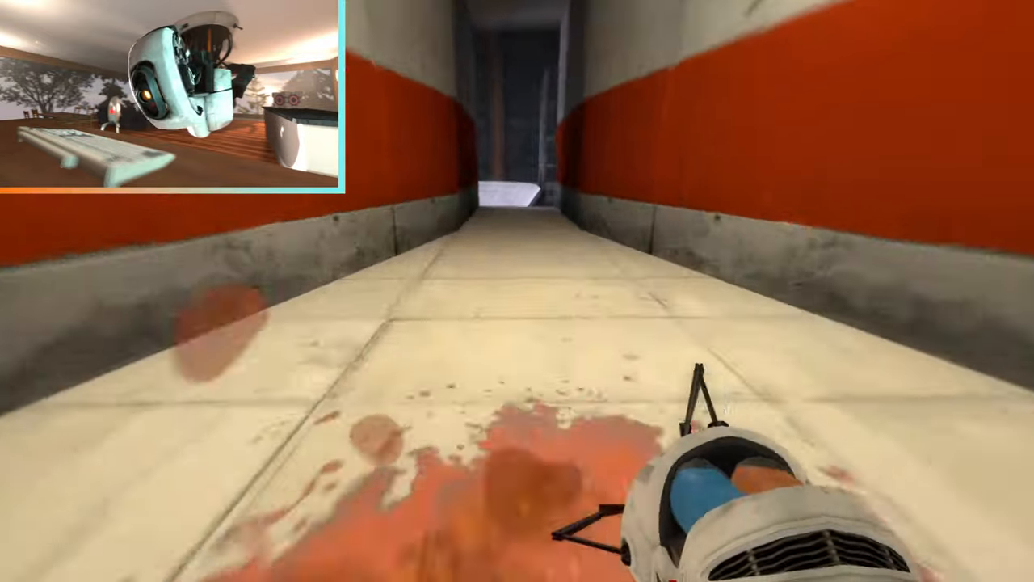
{"action": "key", "text": "w"}
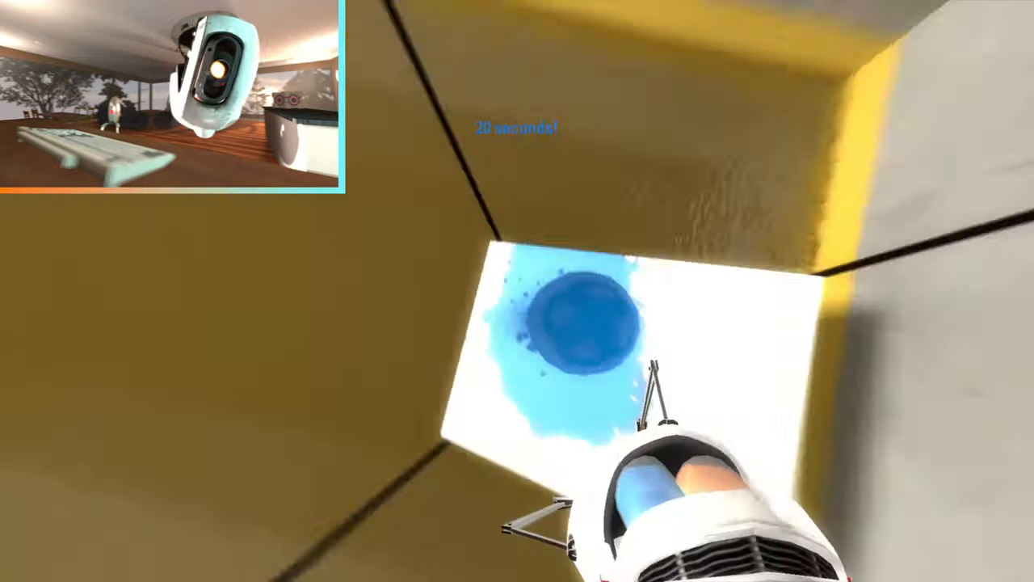
{"action": "key", "text": "w"}
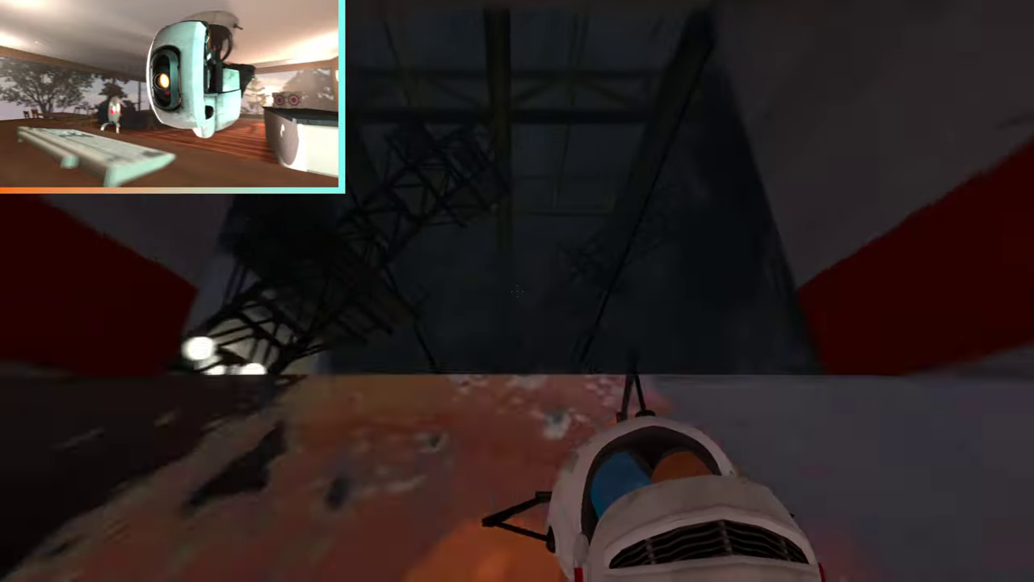
{"action": "left_click", "coordinate": [517, 291]}
{"action": "right_click", "coordinate": [517, 291]}
{"action": "key", "text": "w"}
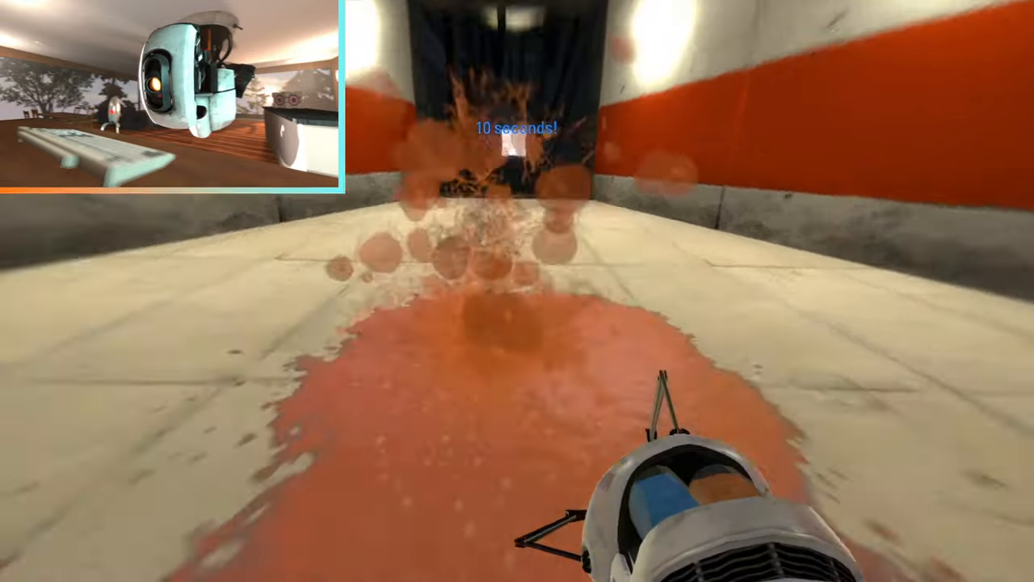
{"action": "key", "text": "w"}
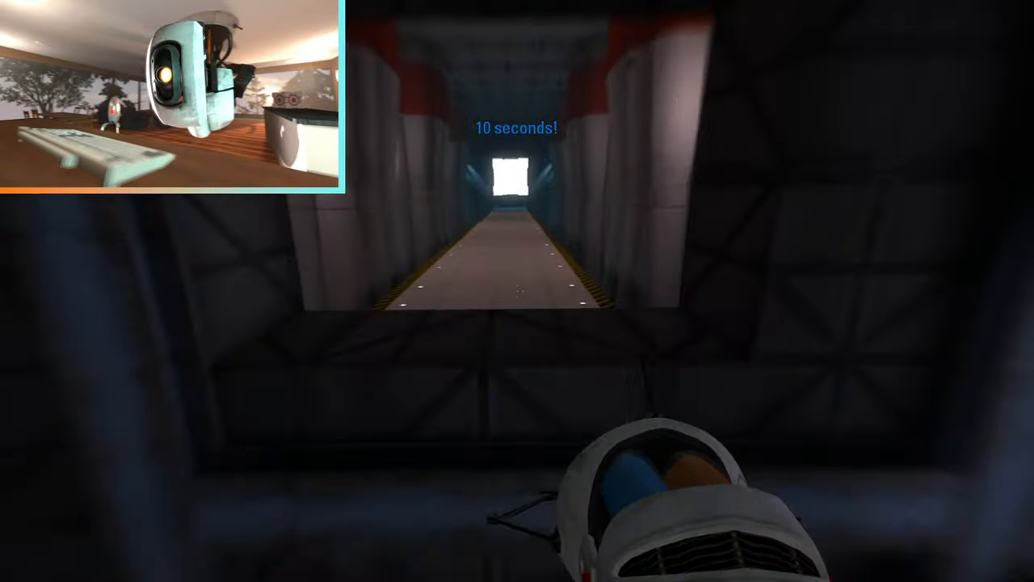
{"action": "key", "text": "w"}
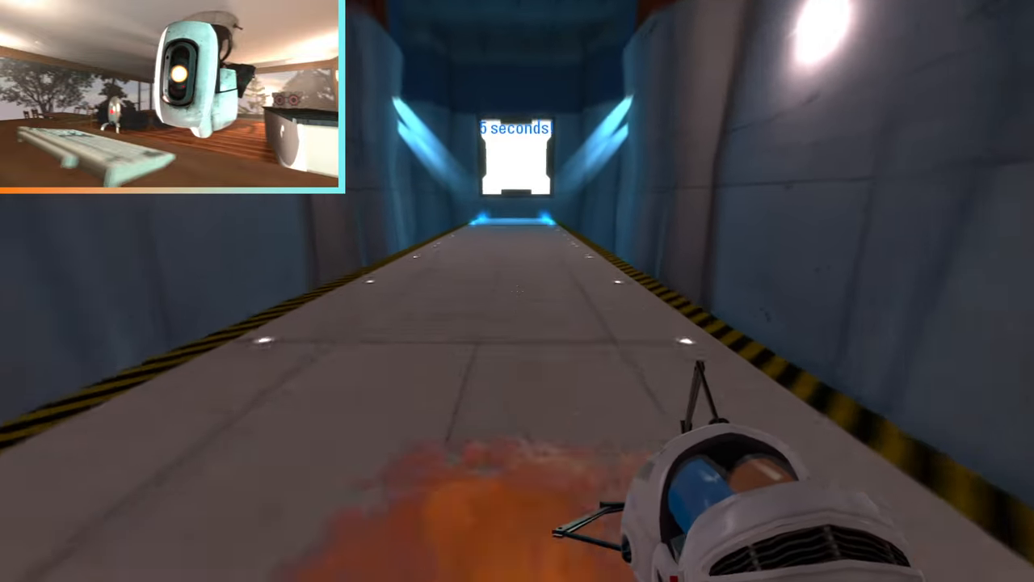
{"action": "key", "text": "w"}
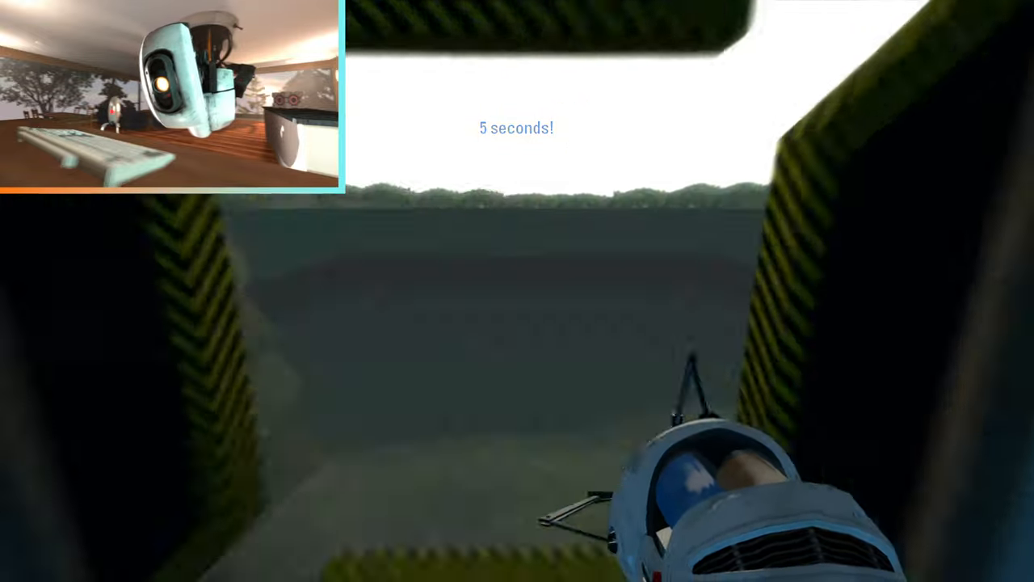
{"action": "key", "text": "w"}
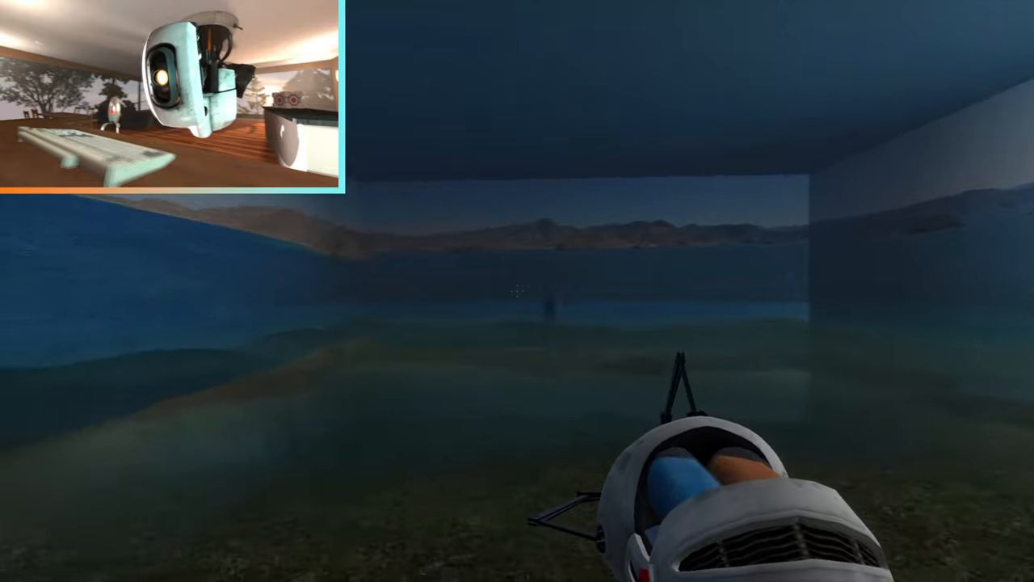
{"action": "key", "text": "Escape"}
{"action": "left_click", "coordinate": [256, 361]}
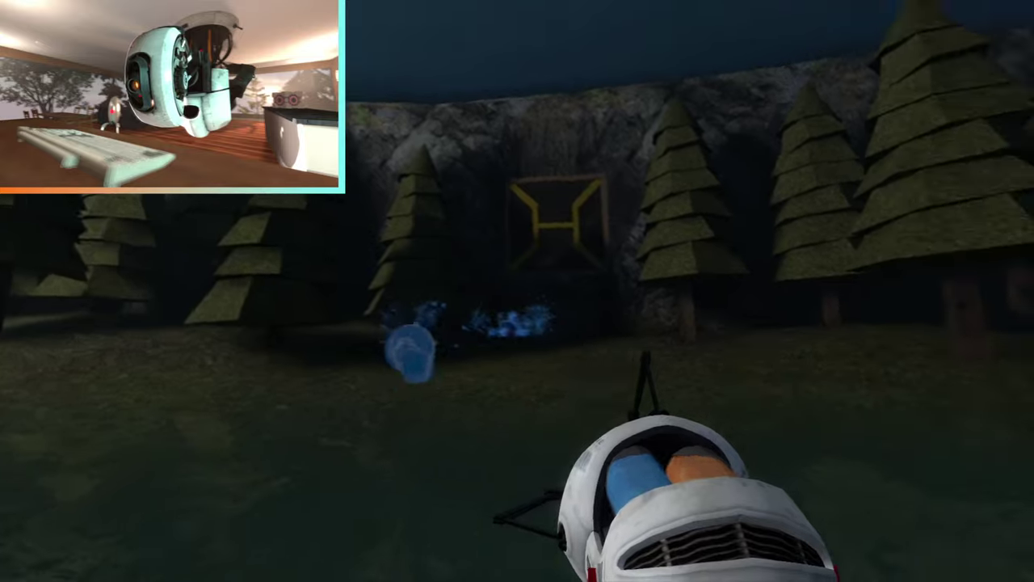
{"action": "right_click", "coordinate": [517, 291]}
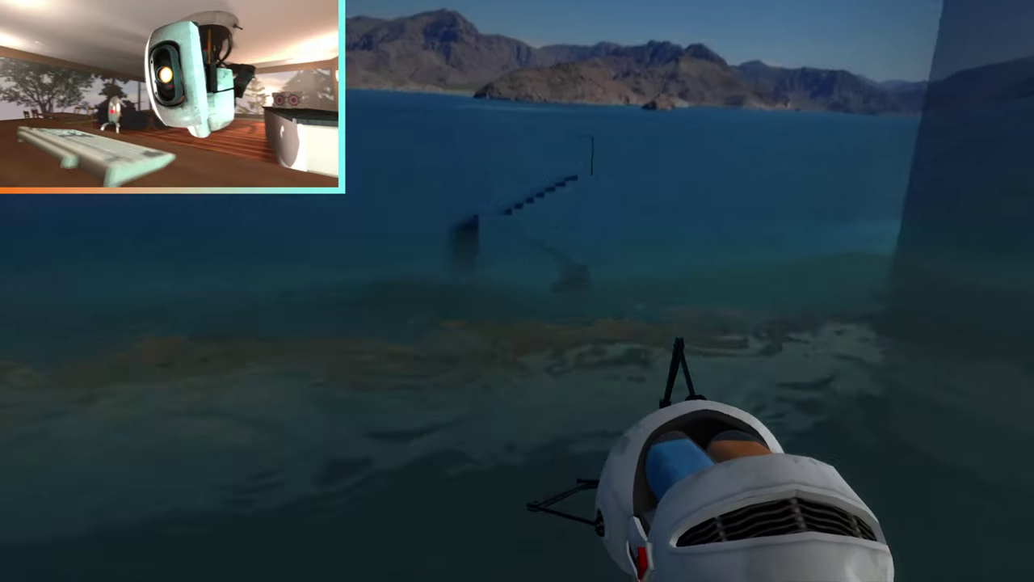
{"action": "right_click", "coordinate": [517, 291]}
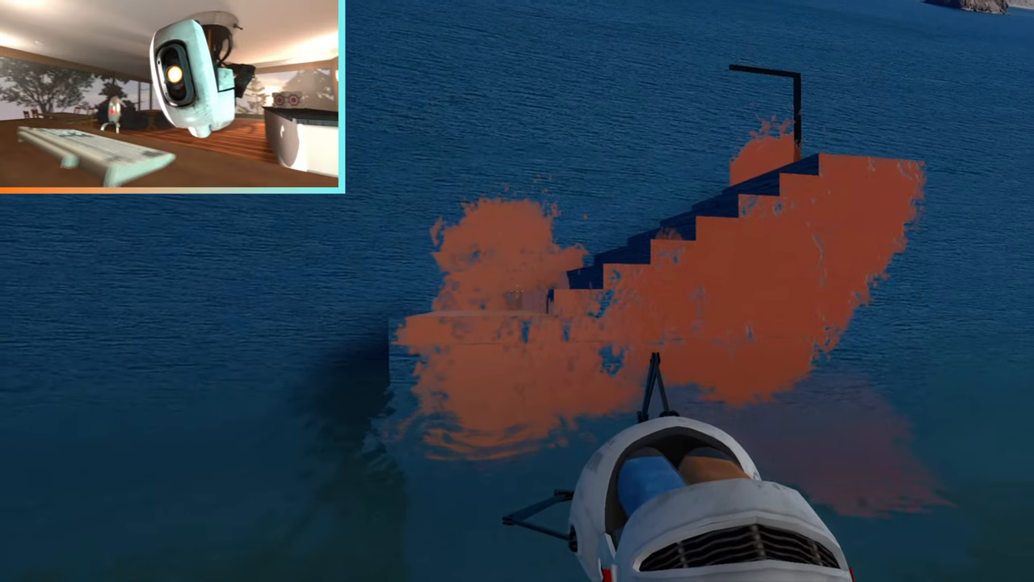
{"action": "left_click", "coordinate": [517, 291]}
{"action": "right_click", "coordinate": [517, 291]}
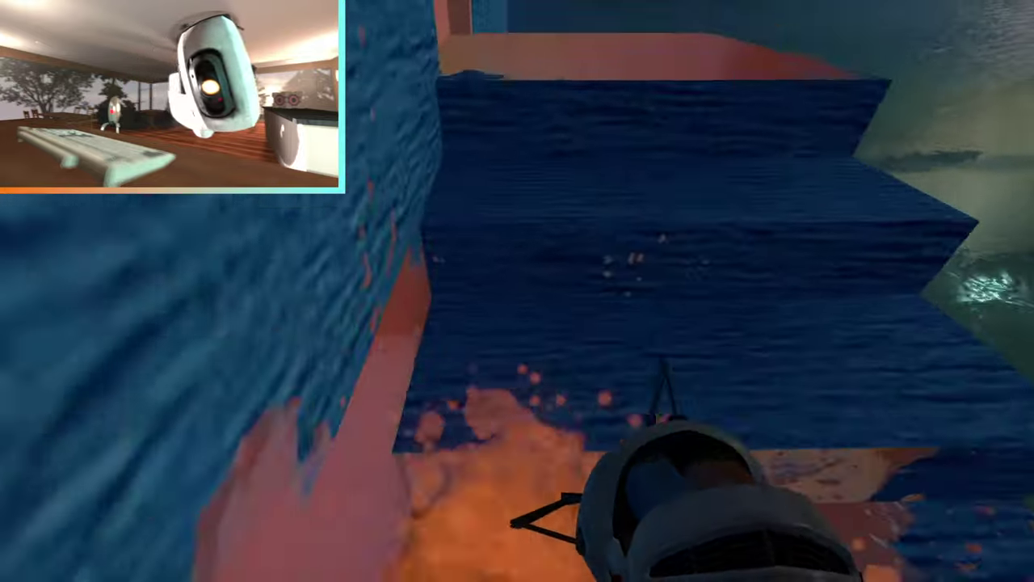
{"action": "right_click", "coordinate": [518, 291]}
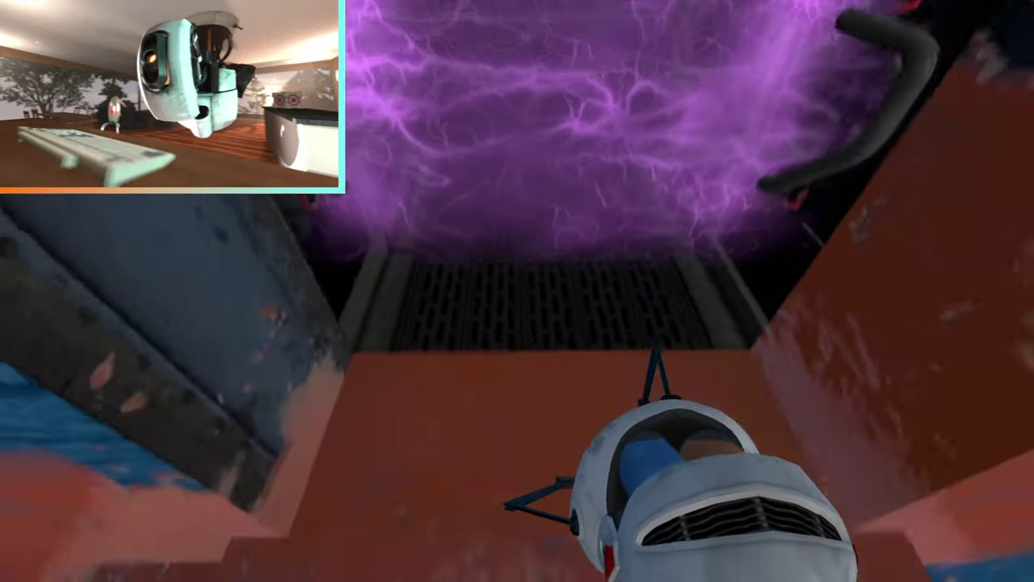
{"action": "right_click", "coordinate": [517, 291]}
{"action": "key", "text": "w"}
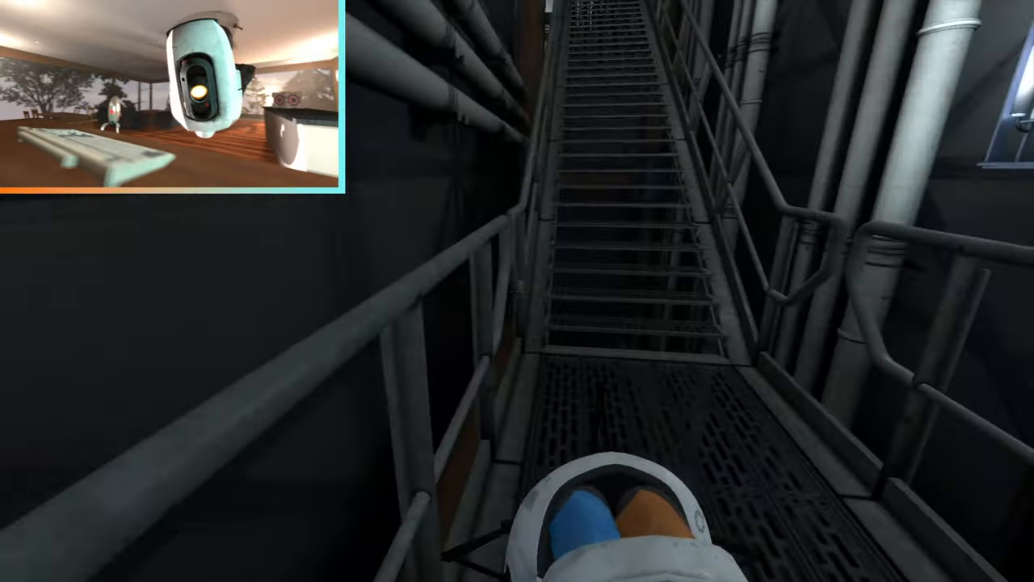
{"action": "key", "text": "w"}
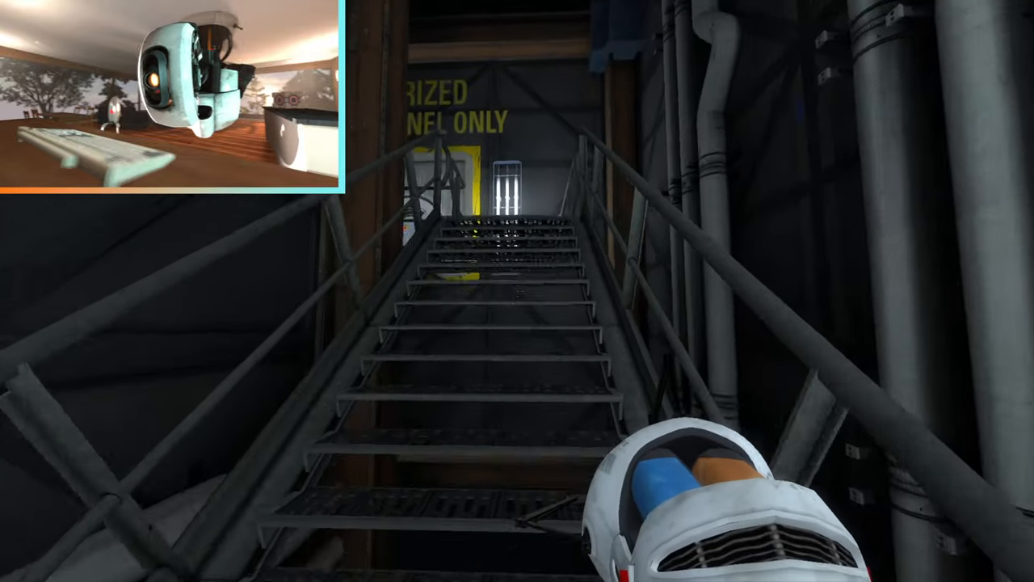
{"action": "key", "text": "w"}
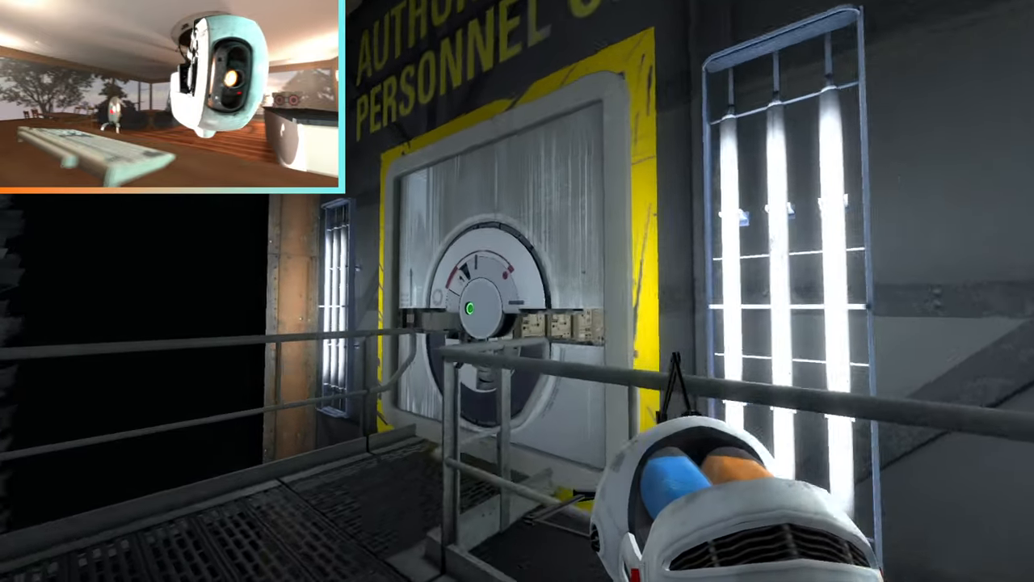
{"action": "key", "text": "w"}
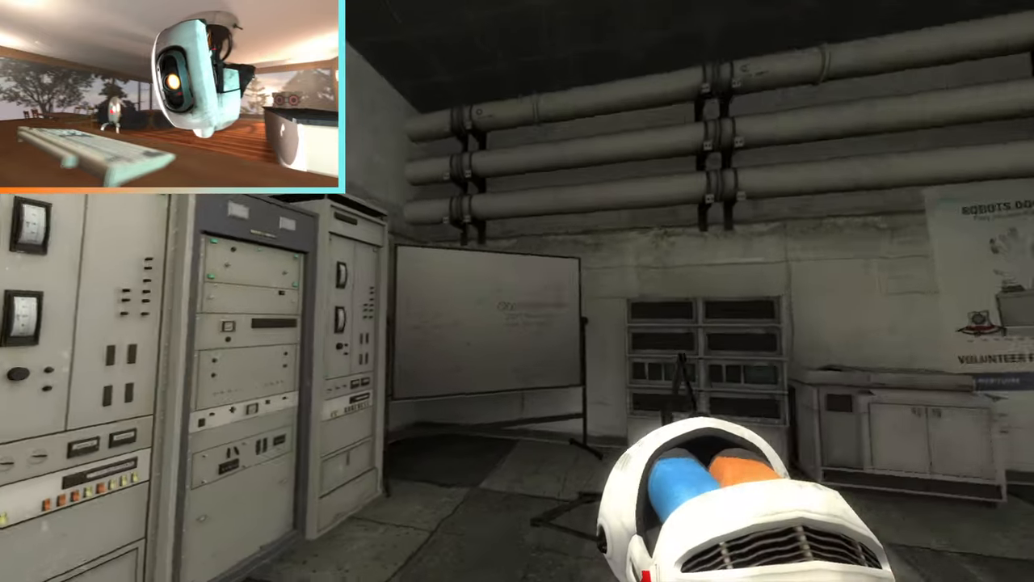
{"action": "key", "text": "w"}
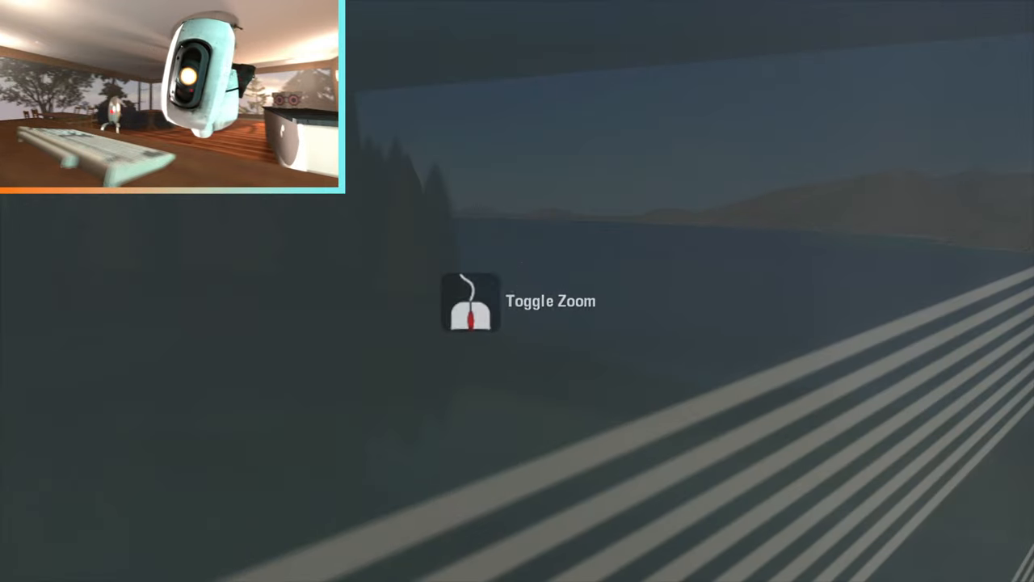
{"action": "key", "text": "w"}
{"action": "key", "text": "w"}
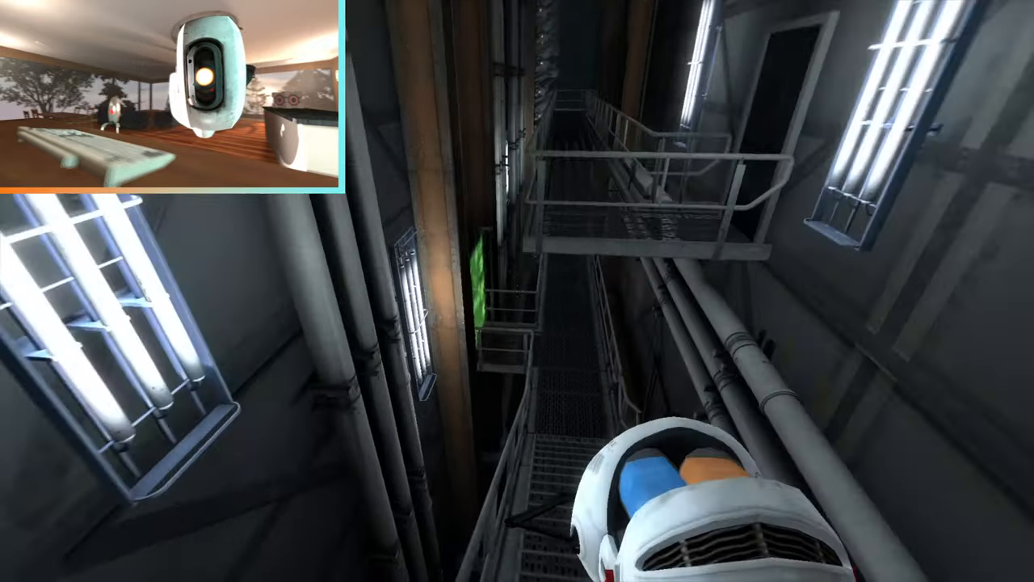
{"action": "key", "text": "w"}
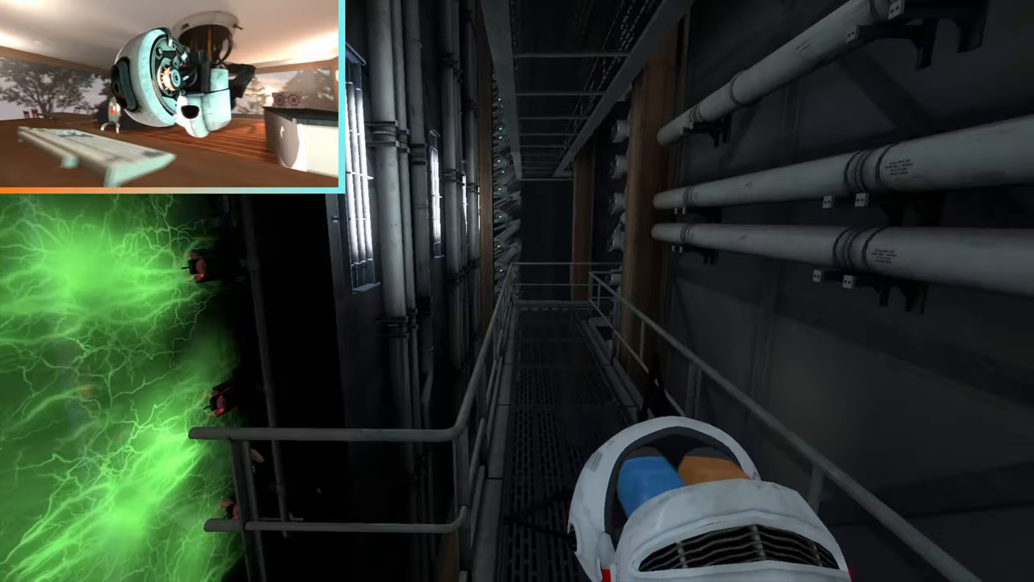
{"action": "key", "text": "w"}
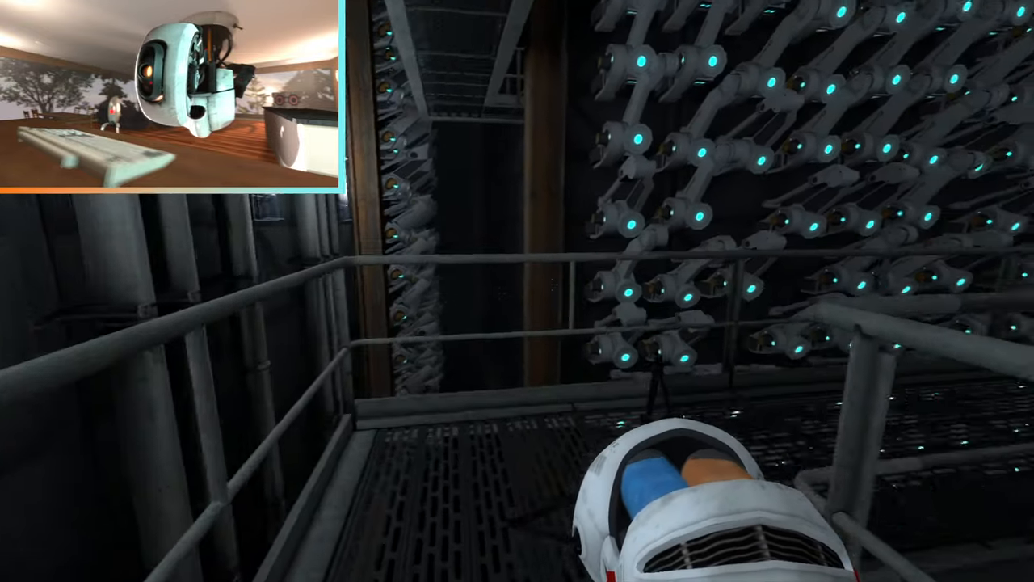
{"action": "key", "text": "w"}
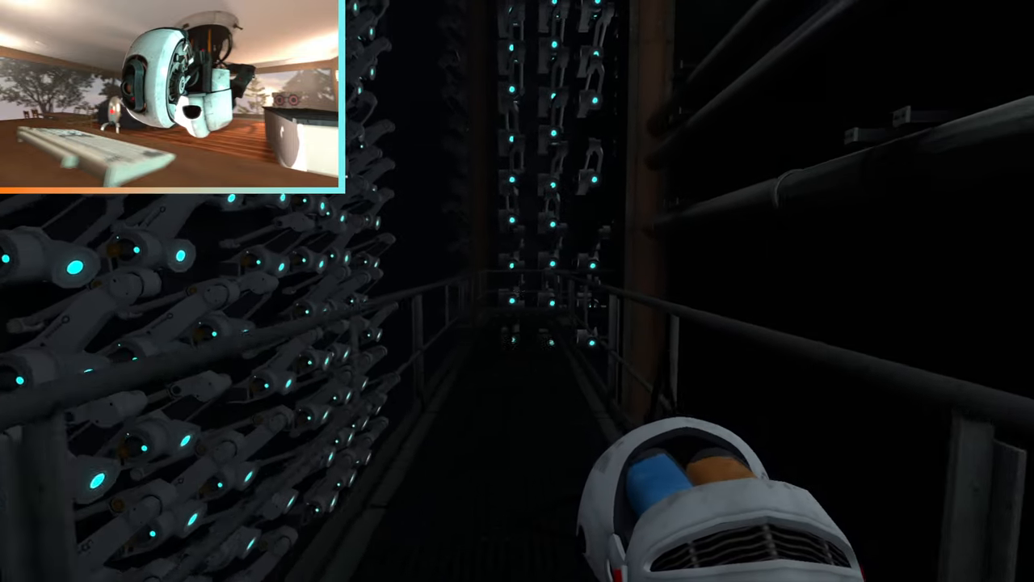
{"action": "key", "text": "w"}
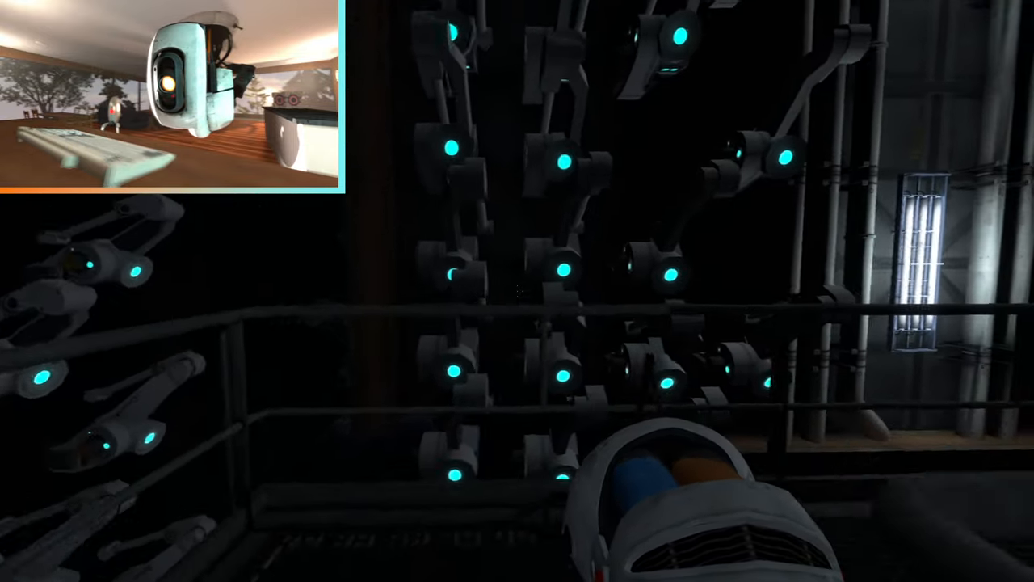
{"action": "key", "text": "w"}
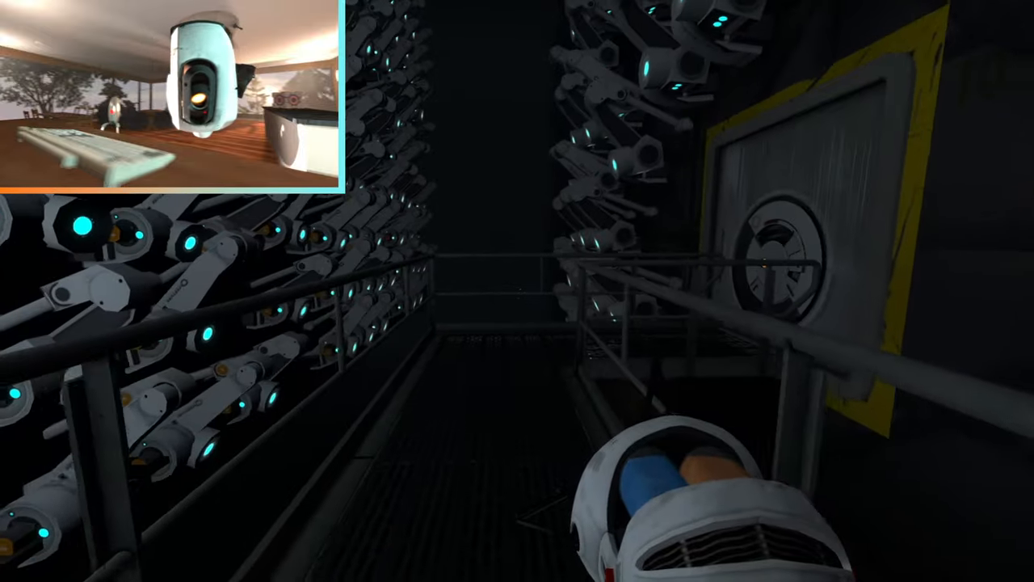
{"action": "key", "text": "w"}
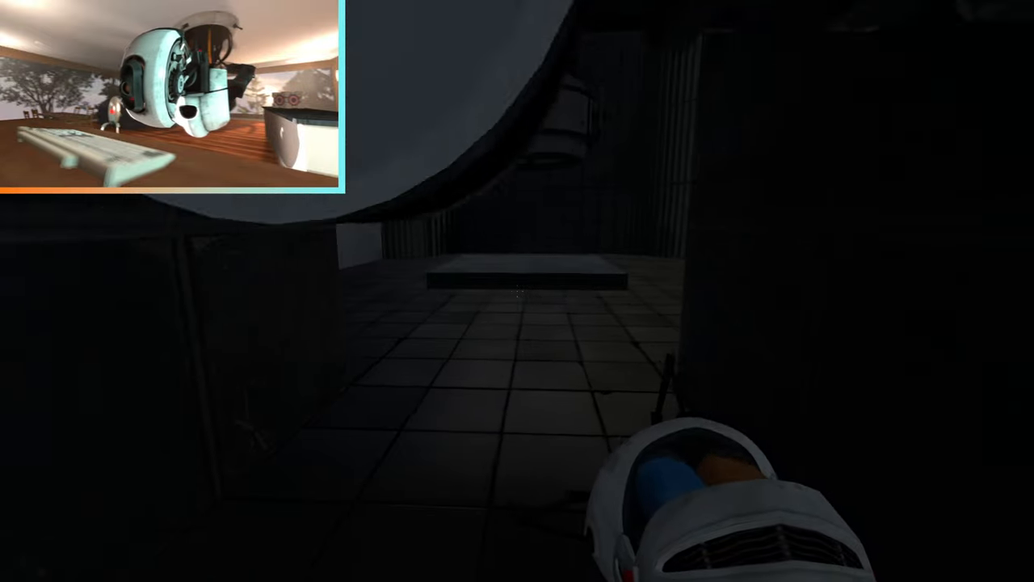
{"action": "key", "text": "w"}
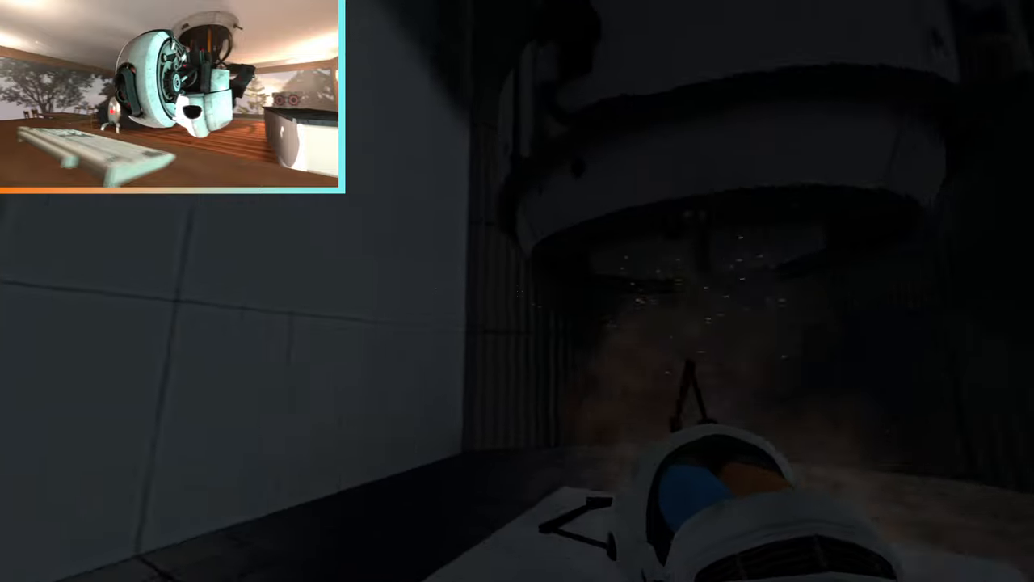
{"action": "key", "text": "w"}
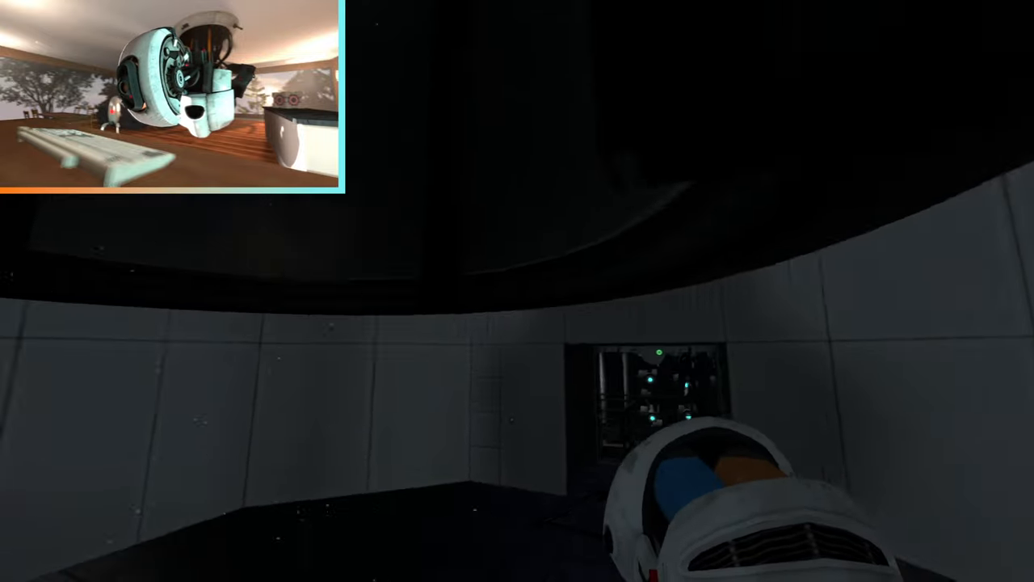
{"action": "key", "text": "w"}
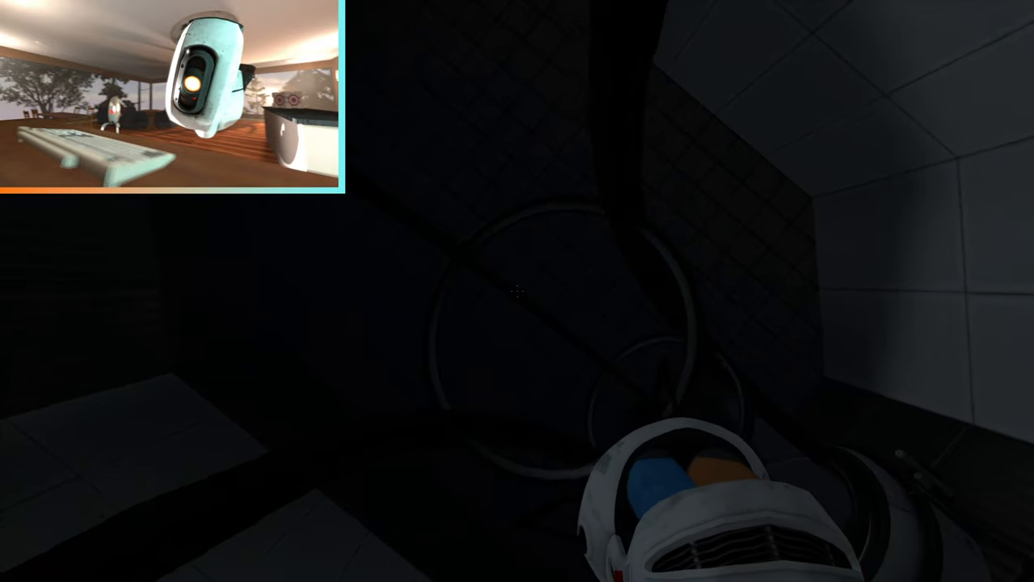
{"action": "key", "text": "w"}
{"action": "key", "text": "w"}
{"action": "key", "text": "w"}
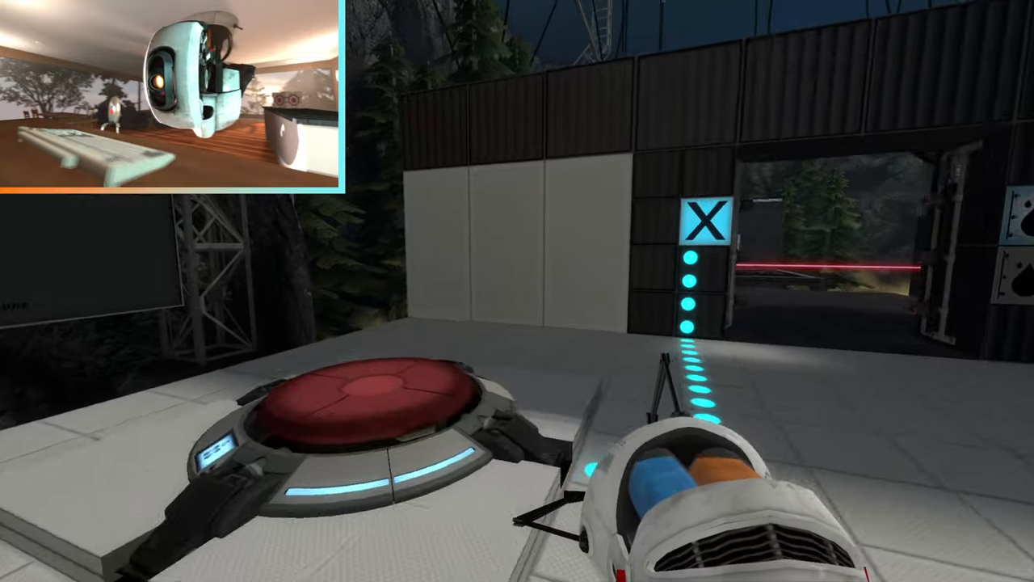
{"action": "key", "text": "w"}
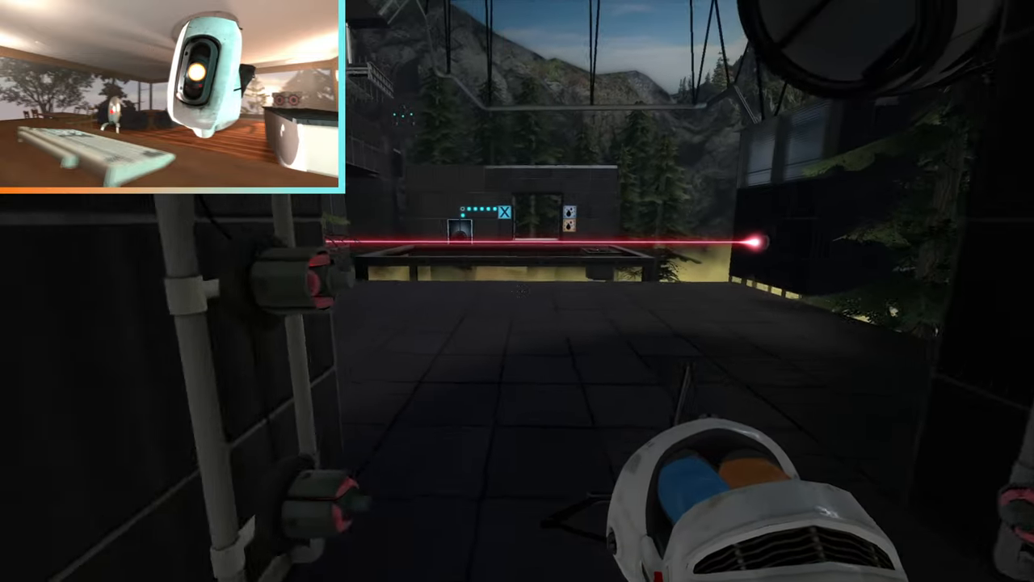
{"action": "key", "text": "z"}
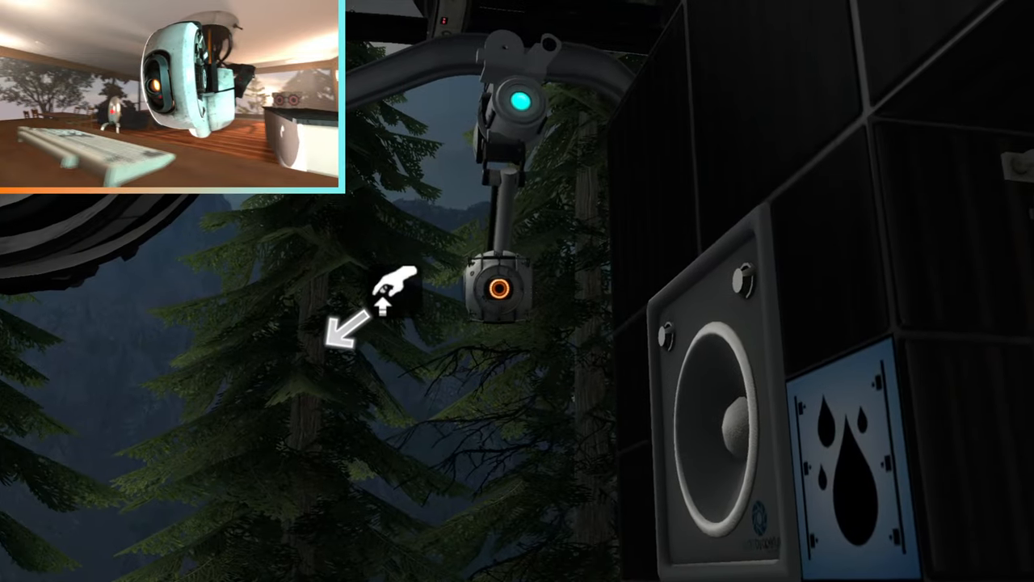
{"action": "key", "text": "z"}
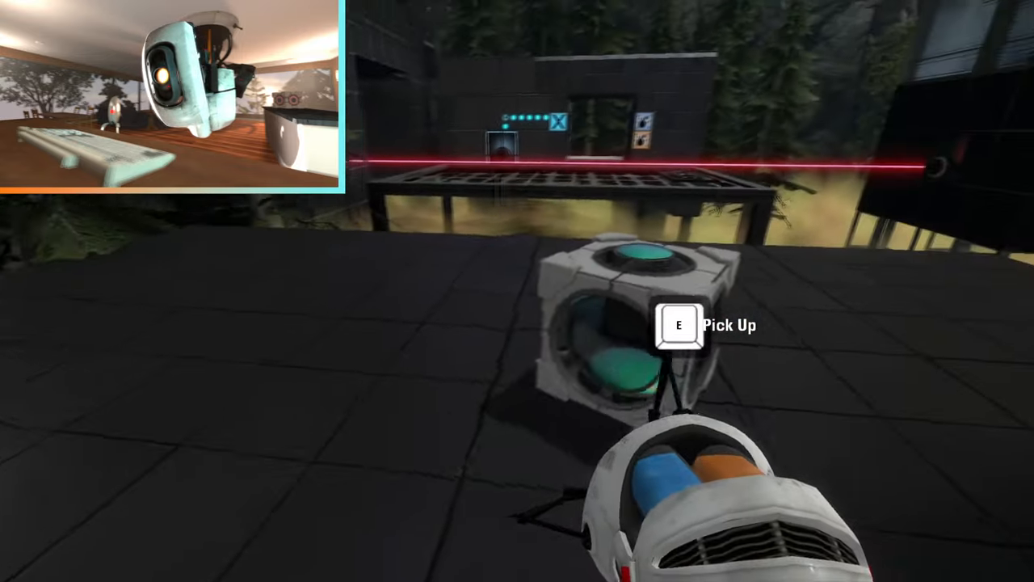
{"action": "key", "text": "w"}
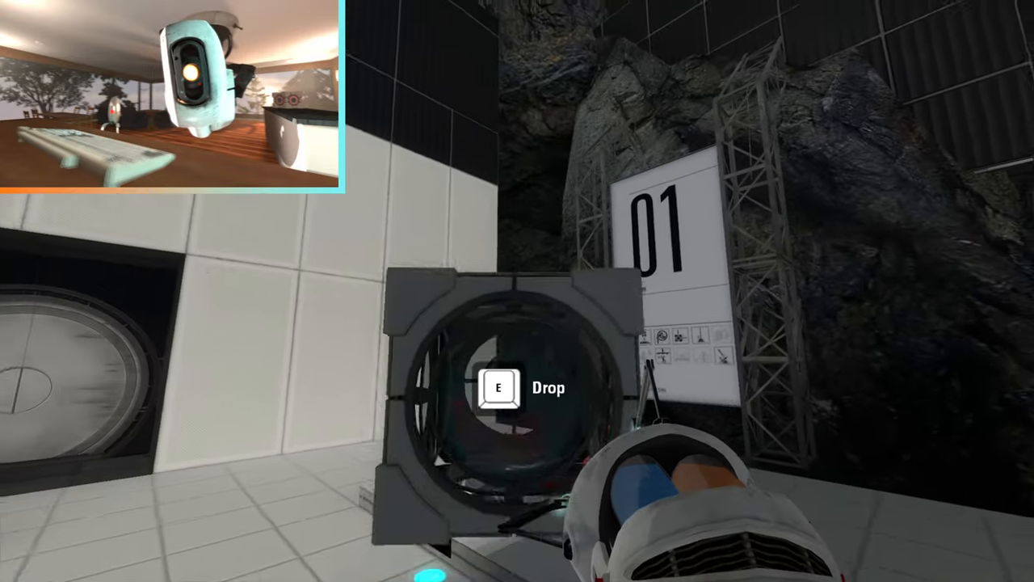
{"action": "key", "text": "e"}
{"action": "key", "text": "w"}
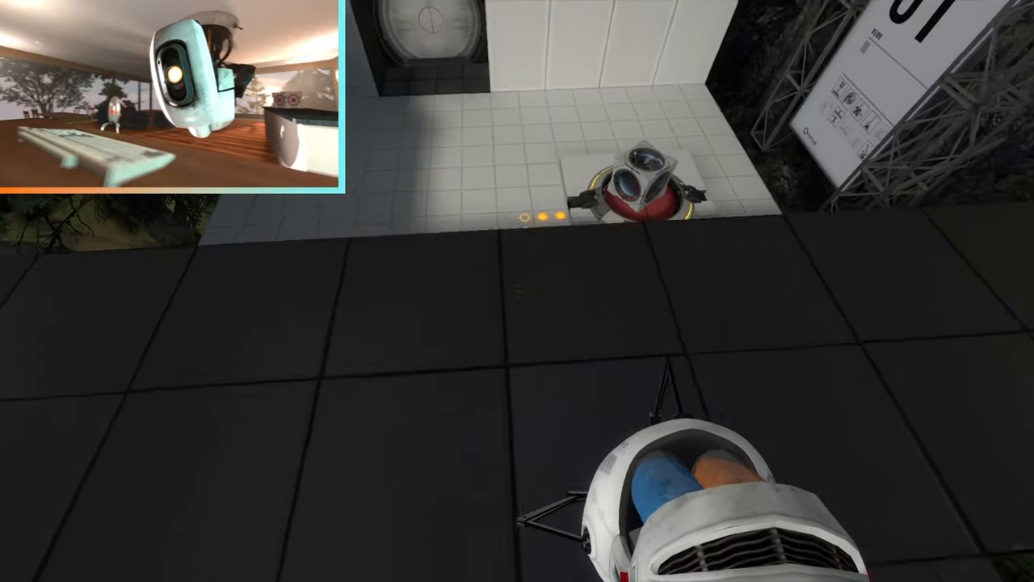
{"action": "key", "text": "w"}
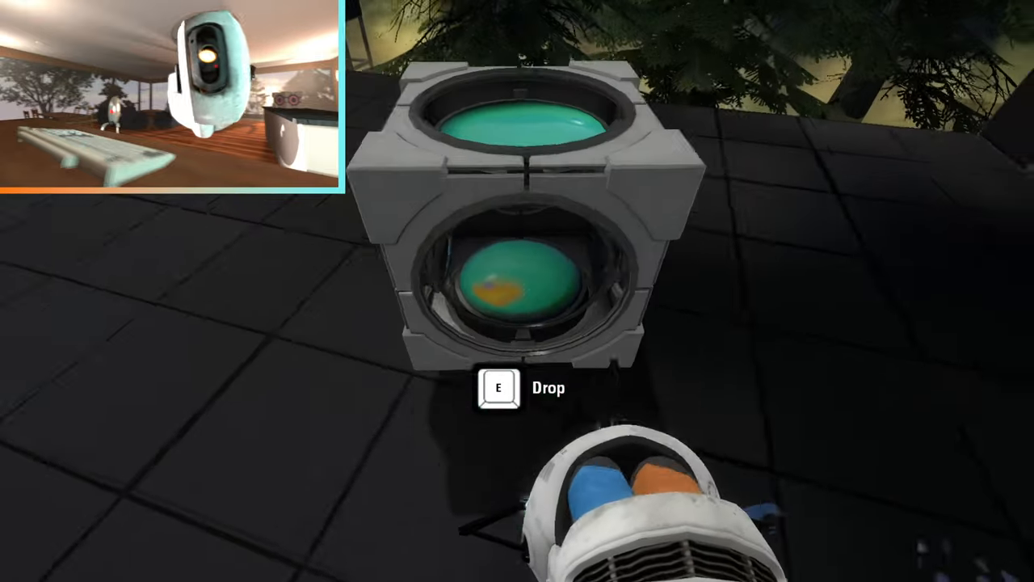
{"action": "key", "text": "w"}
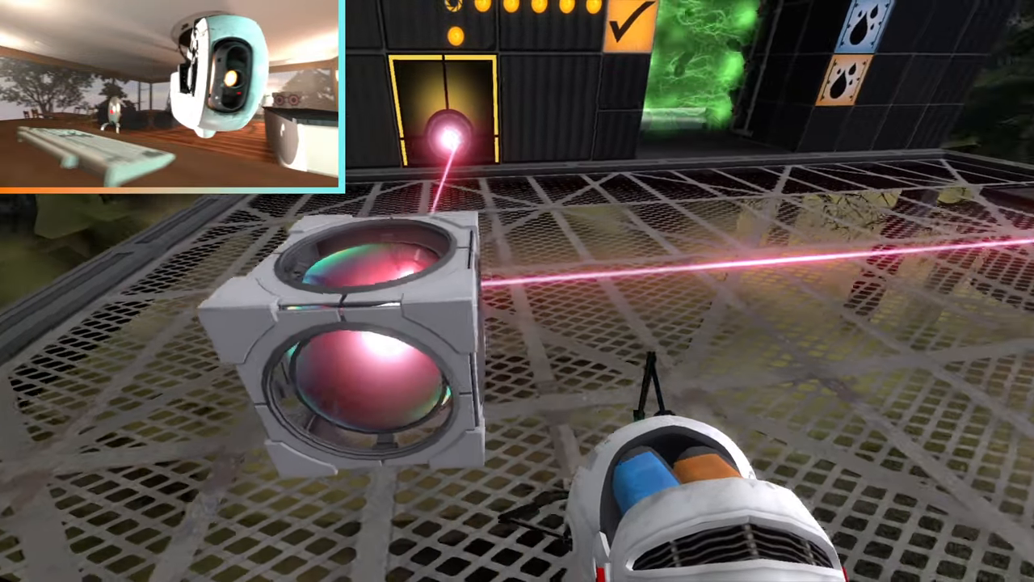
{"action": "key", "text": "w"}
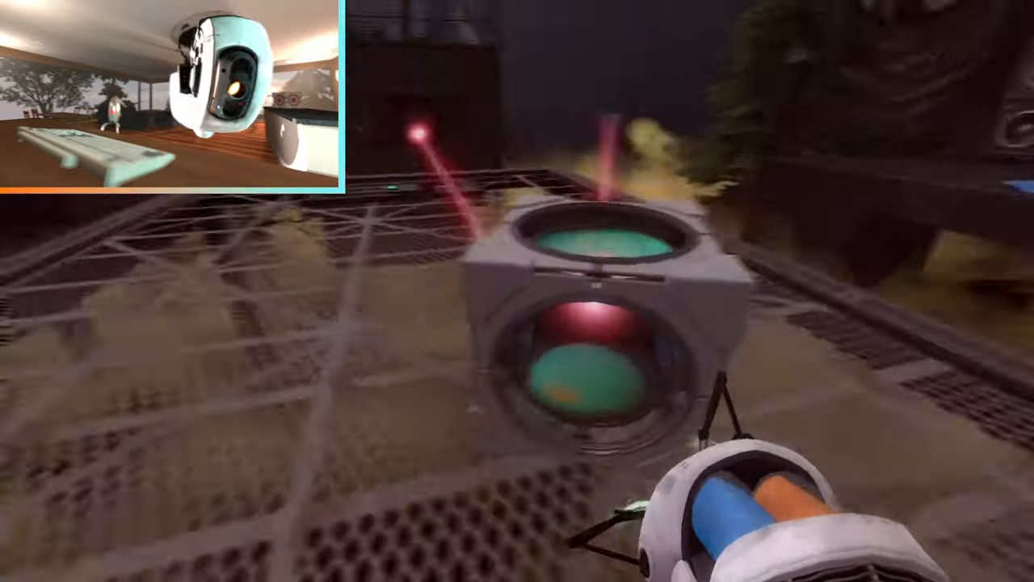
{"action": "key", "text": "w"}
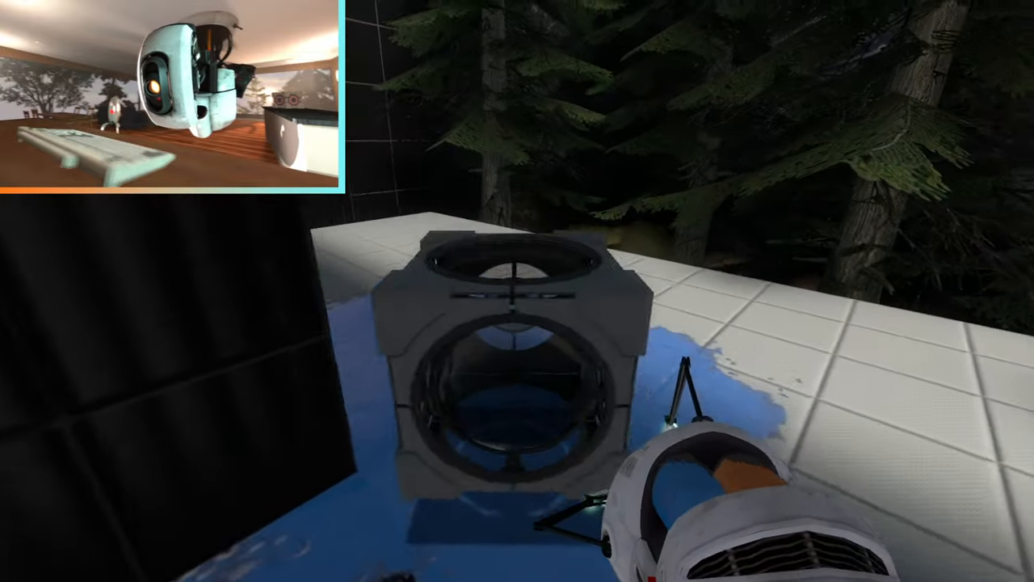
{"action": "key", "text": "e"}
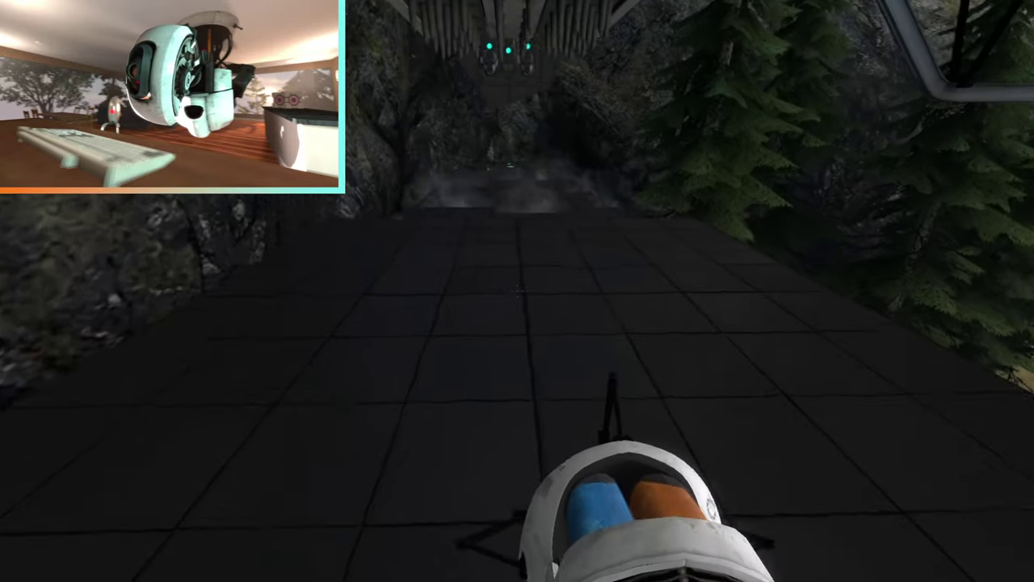
{"action": "left_click", "coordinate": [517, 291]}
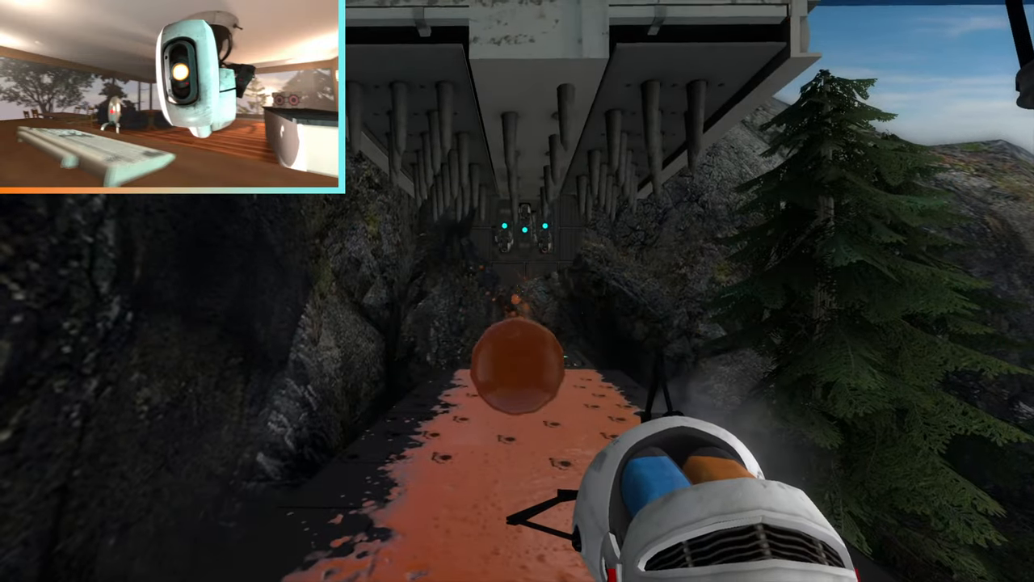
{"action": "key", "text": "w"}
{"action": "key", "text": "w"}
{"action": "key", "text": "w"}
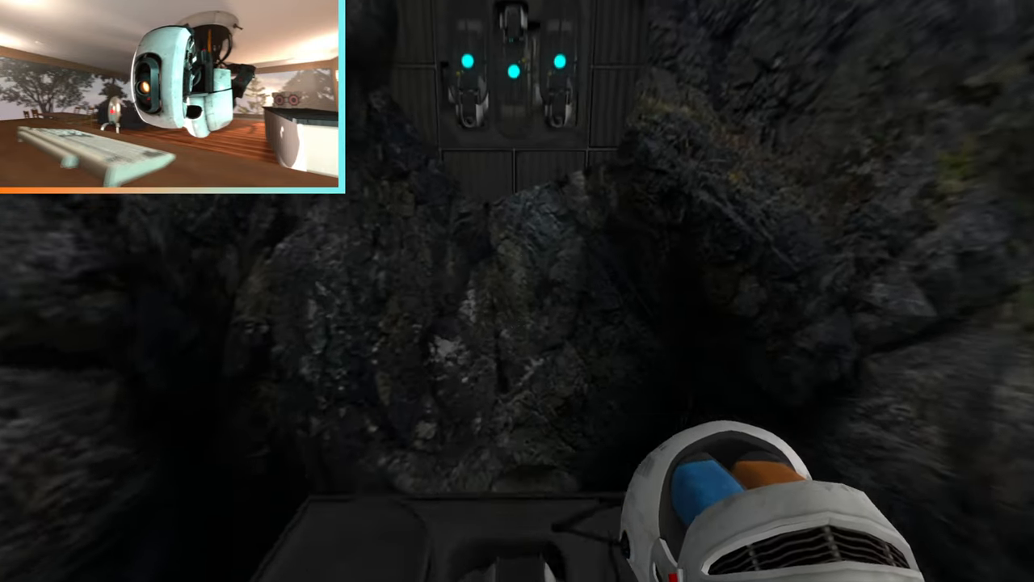
{"action": "key", "text": "w"}
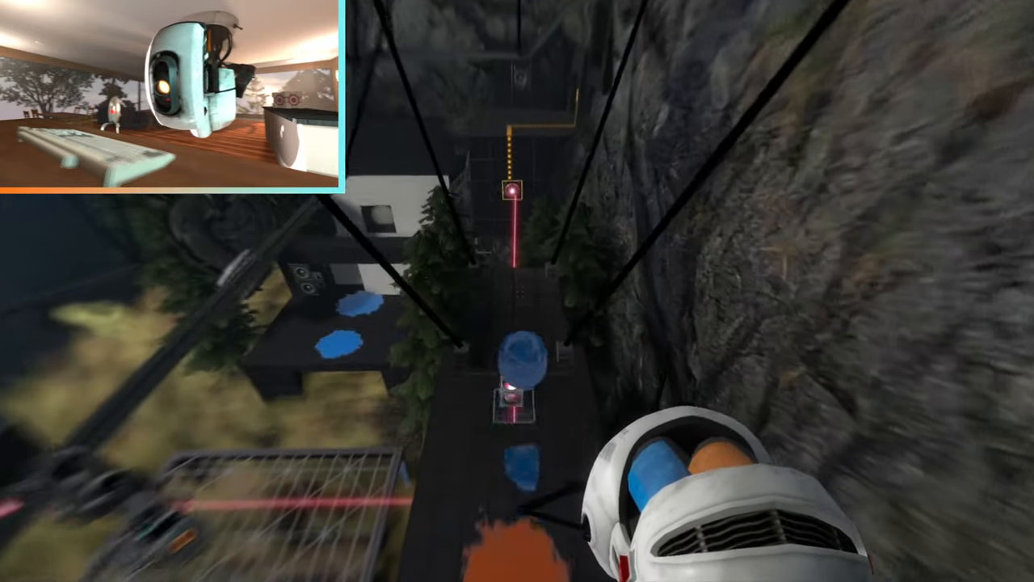
{"action": "key", "text": "w"}
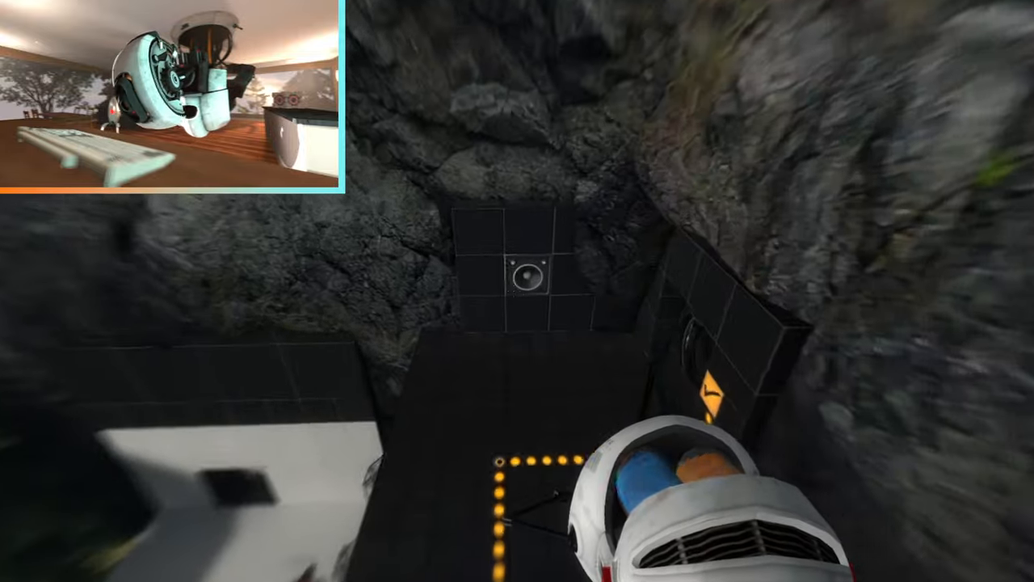
{"action": "key", "text": "w"}
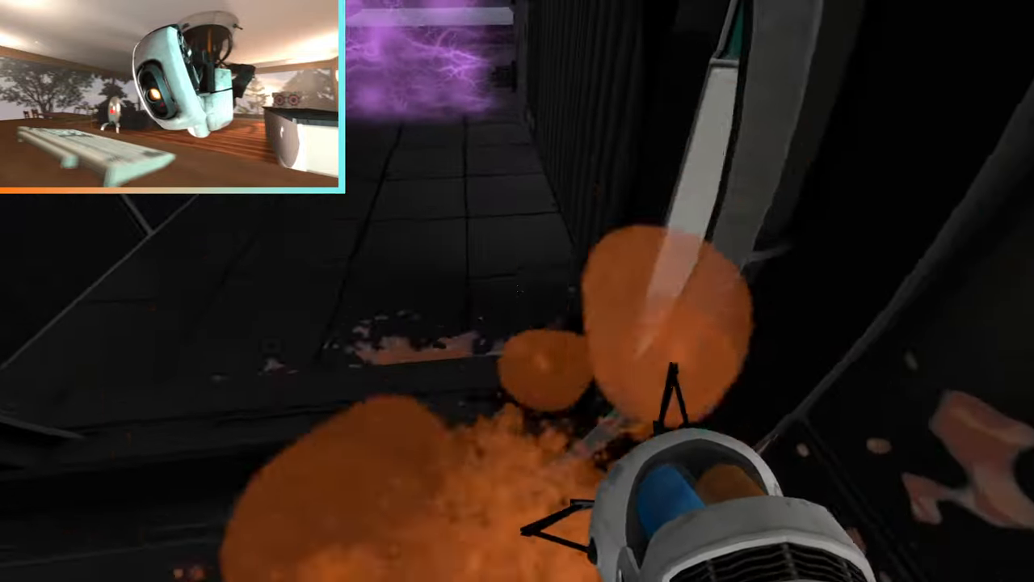
{"action": "key", "text": "w"}
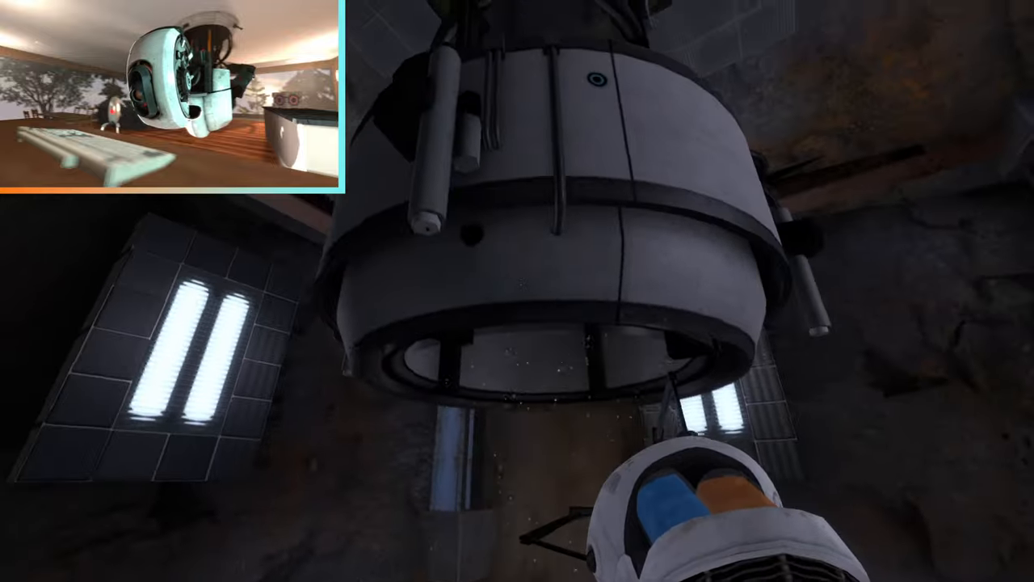
{"action": "key", "text": "w"}
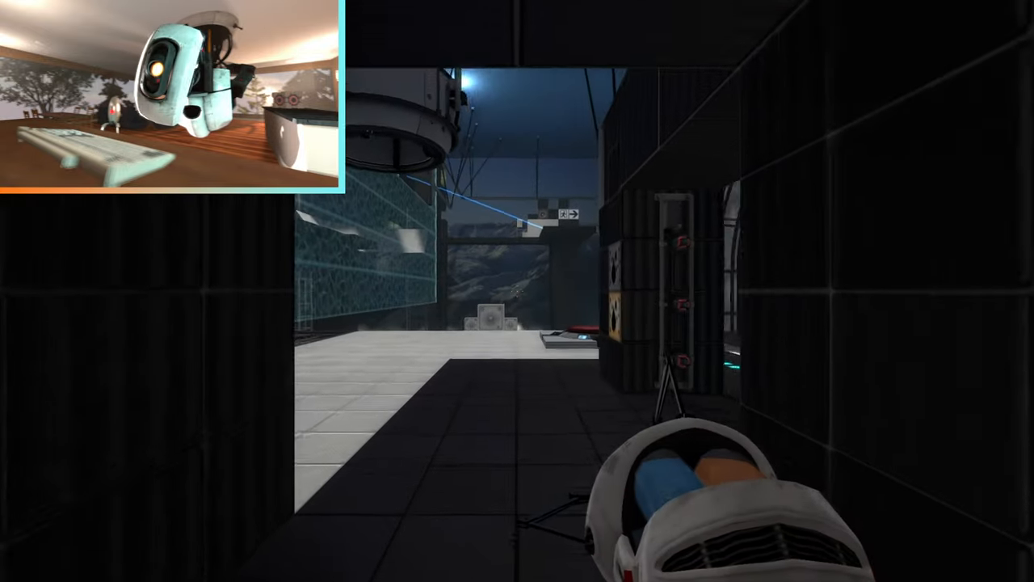
{"action": "key", "text": "w"}
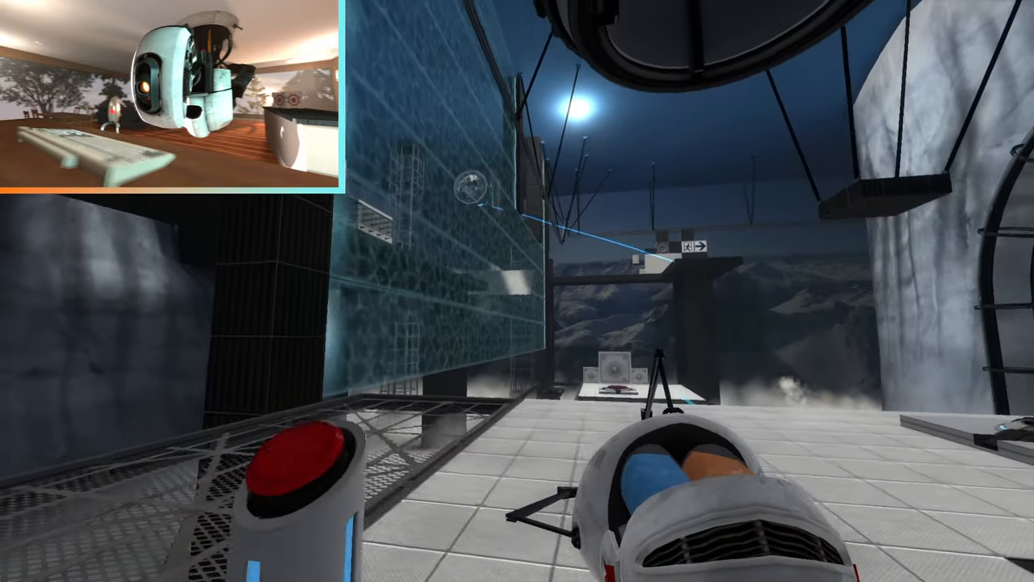
{"action": "key", "text": "w"}
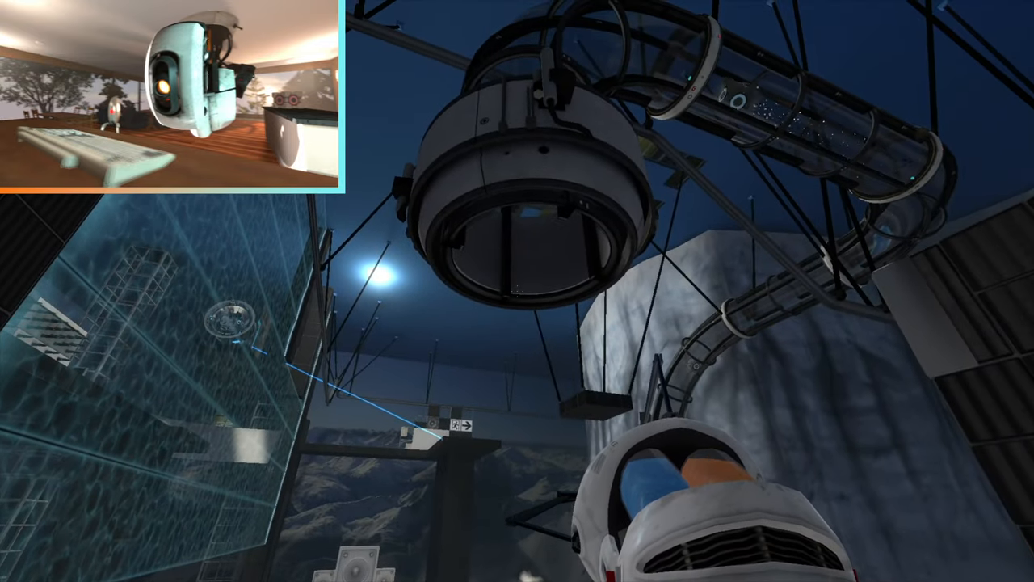
{"action": "key", "text": "w"}
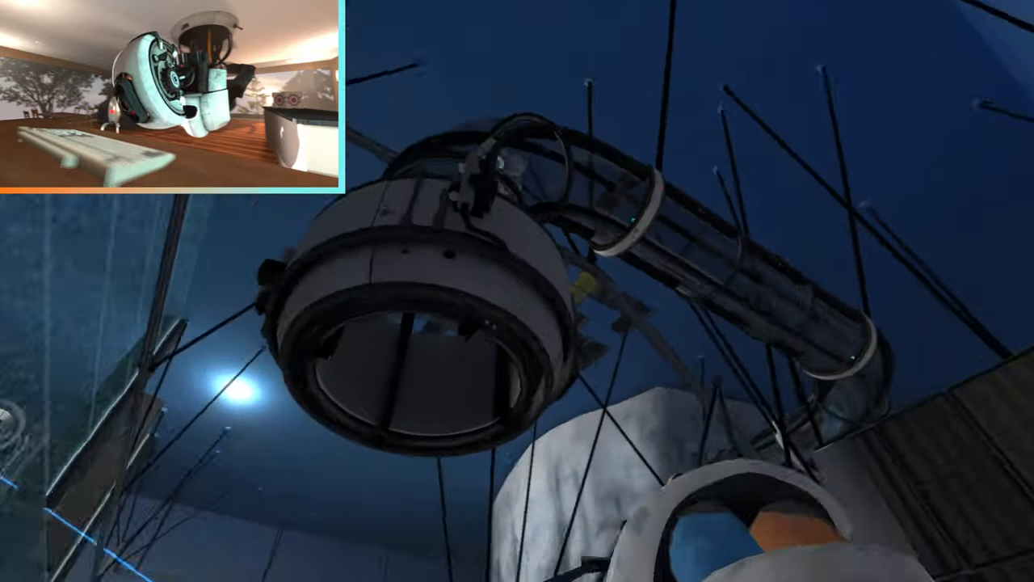
{"action": "key", "text": "e"}
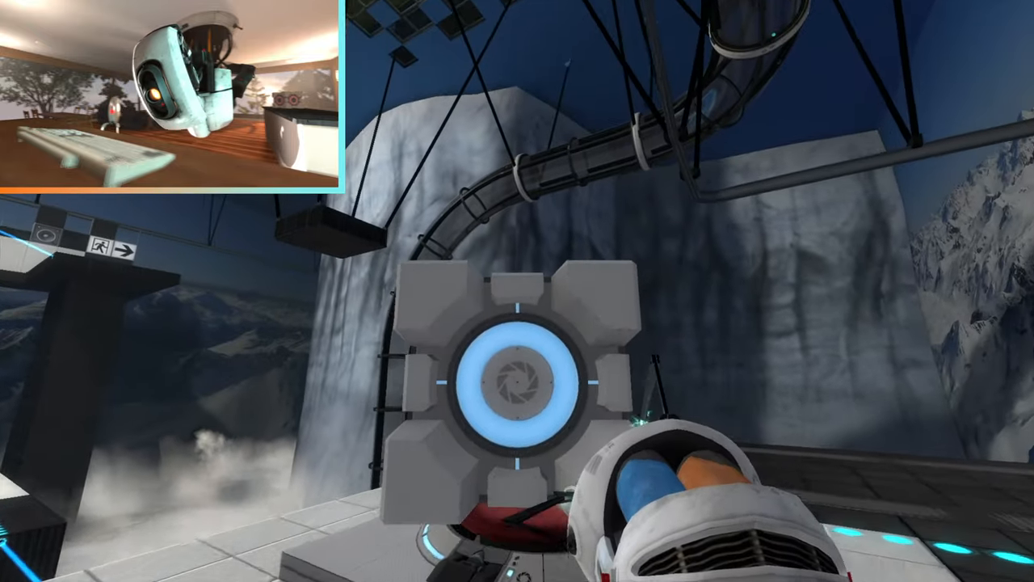
{"action": "key", "text": "e"}
{"action": "key", "text": "w"}
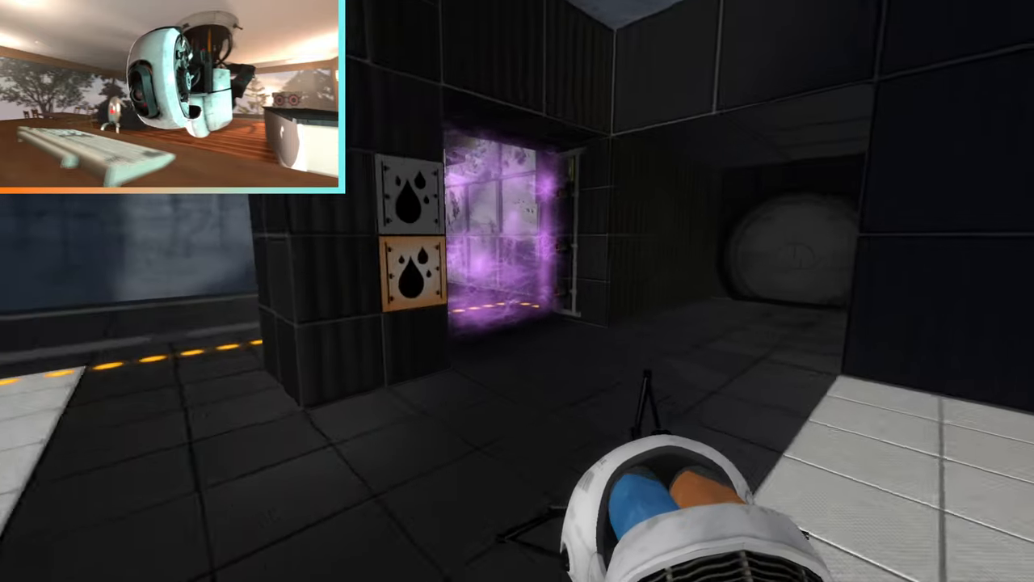
{"action": "key", "text": "w"}
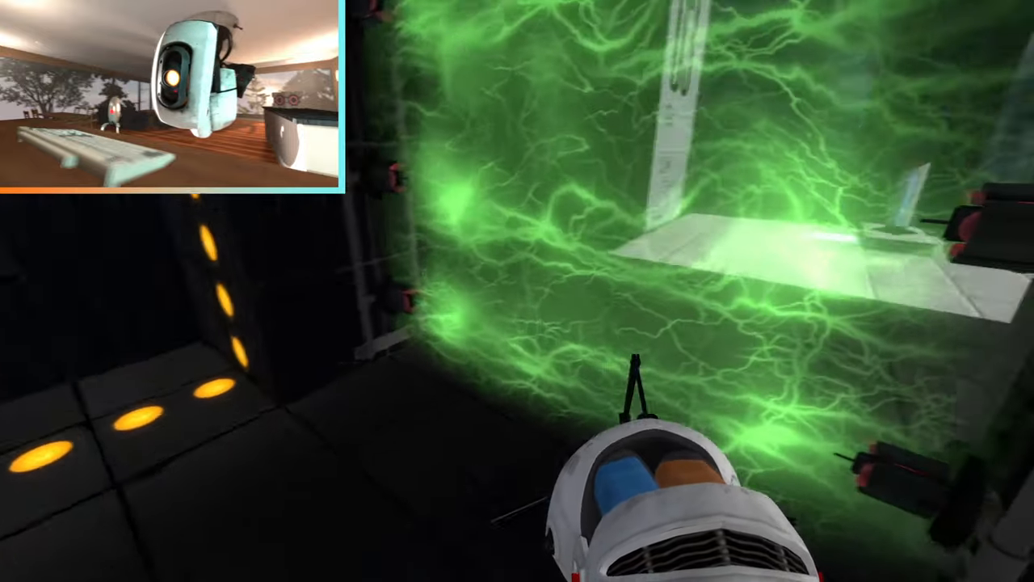
{"action": "key", "text": "w"}
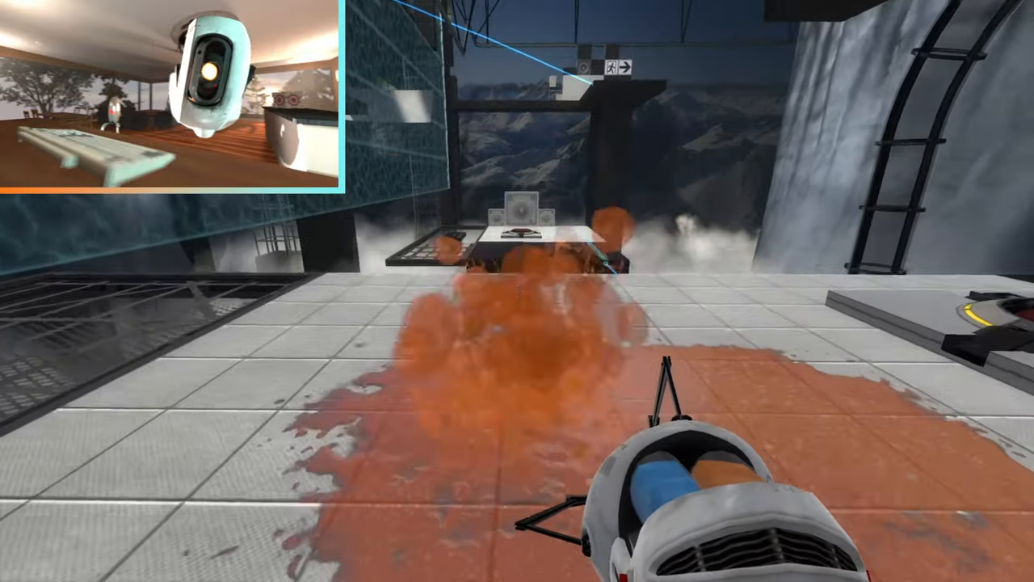
{"action": "key", "text": "w"}
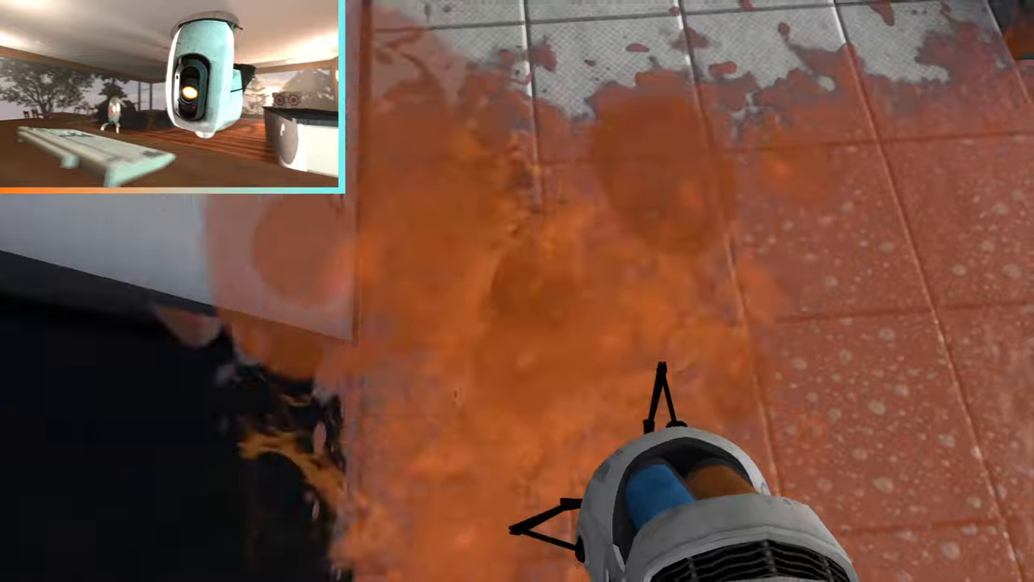
{"action": "key", "text": "w"}
{"action": "key", "text": "e"}
{"action": "key", "text": "w"}
{"action": "key", "text": "w"}
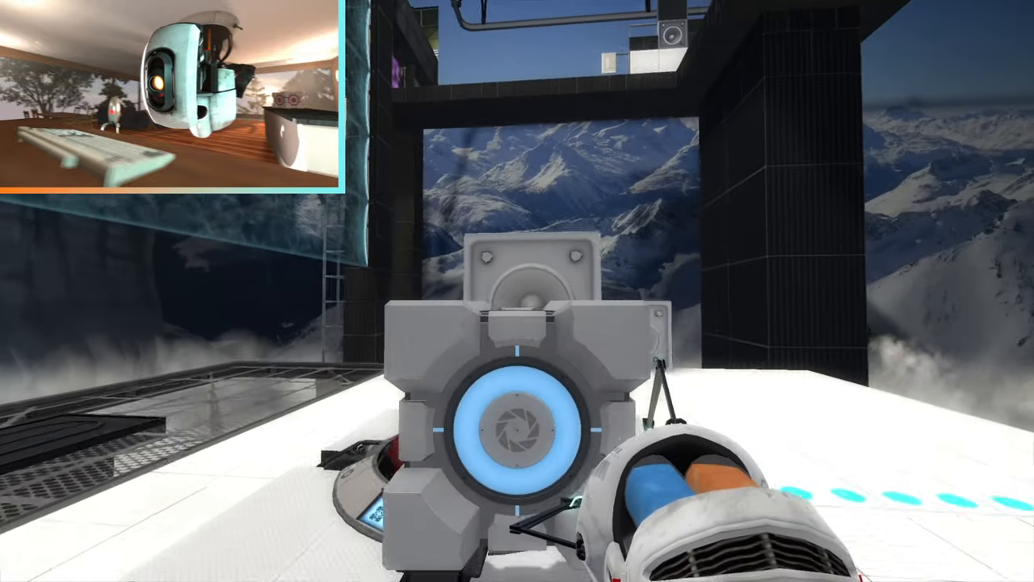
{"action": "key", "text": "e"}
{"action": "key", "text": "w"}
{"action": "key", "text": "w"}
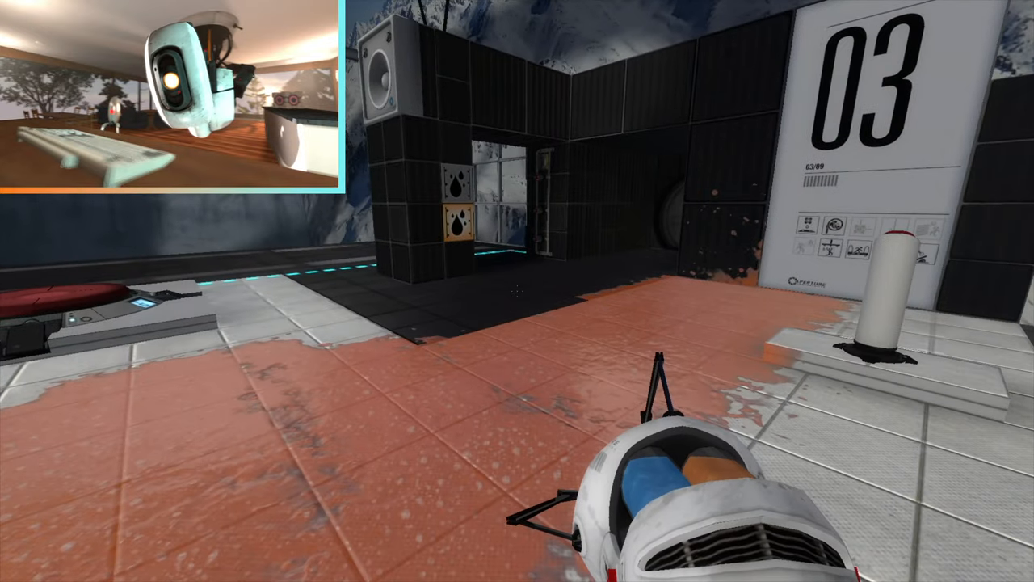
{"action": "key", "text": "w"}
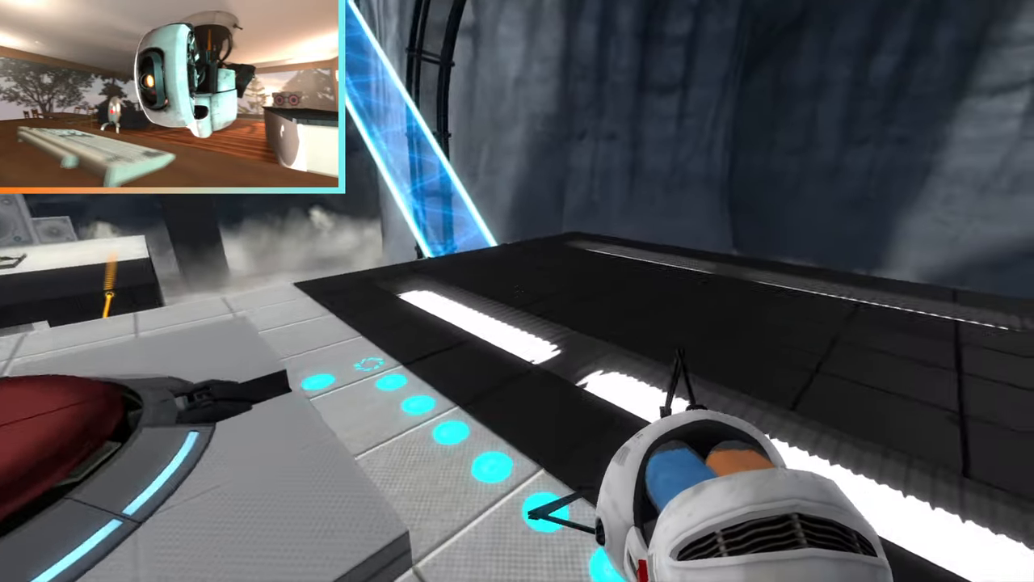
{"action": "key", "text": "w"}
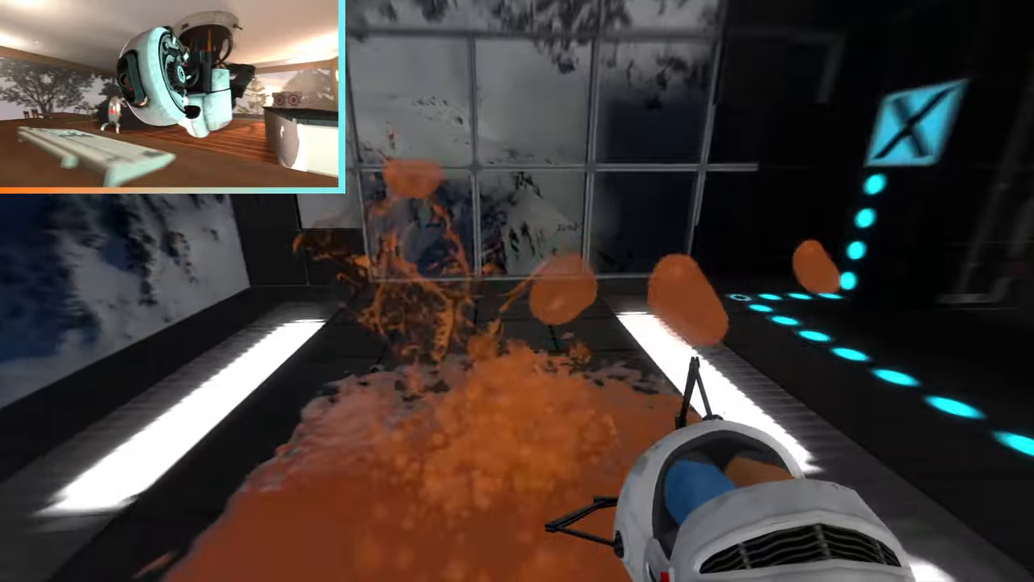
{"action": "key", "text": "w"}
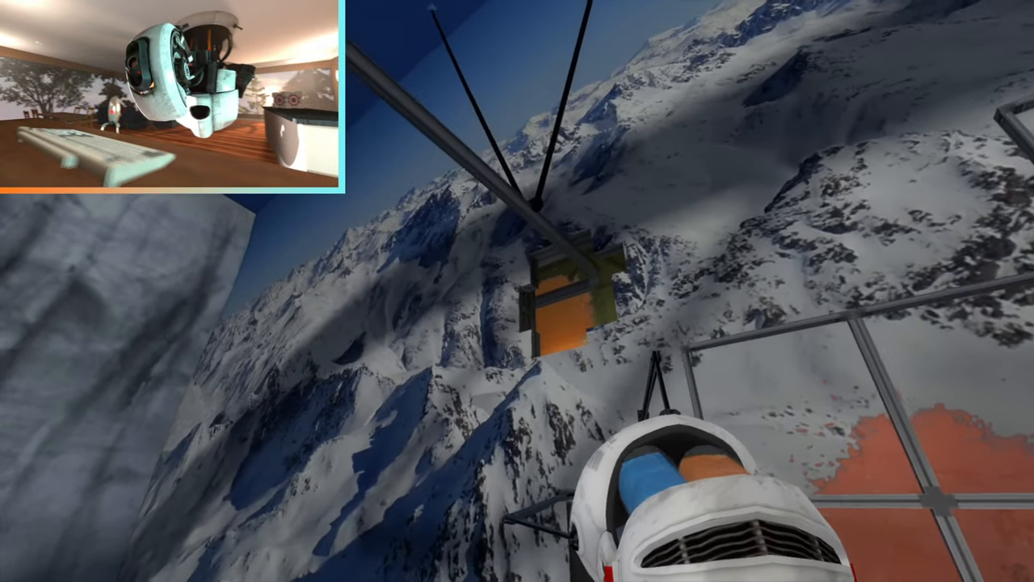
{"action": "key", "text": "w"}
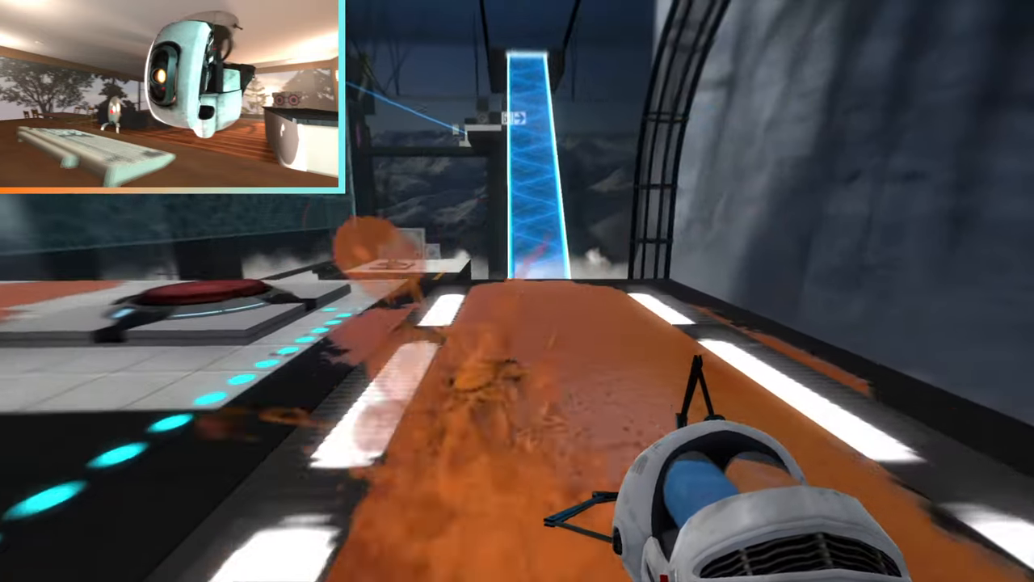
{"action": "key", "text": "w"}
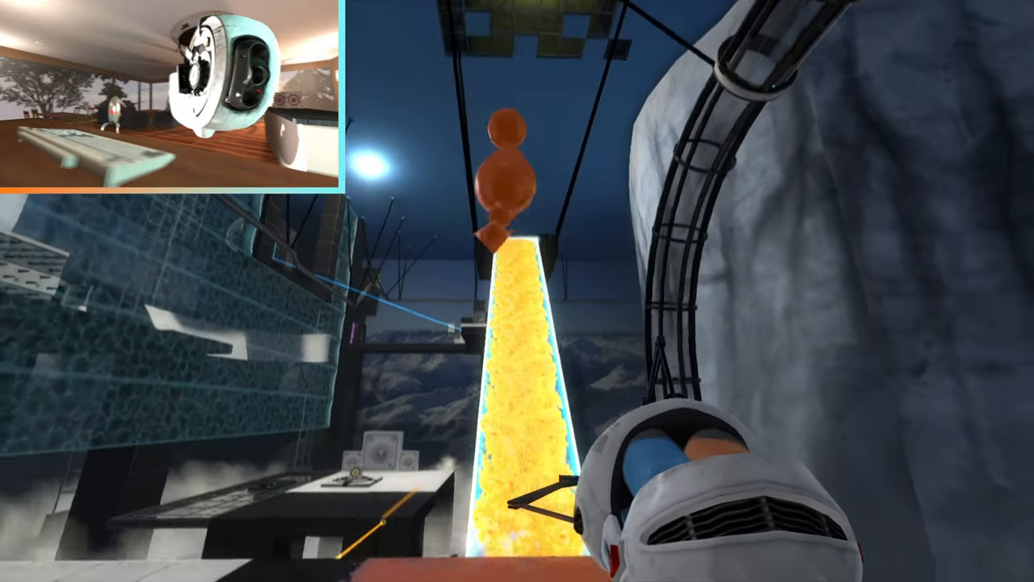
{"action": "key", "text": "w"}
{"action": "key", "text": "w"}
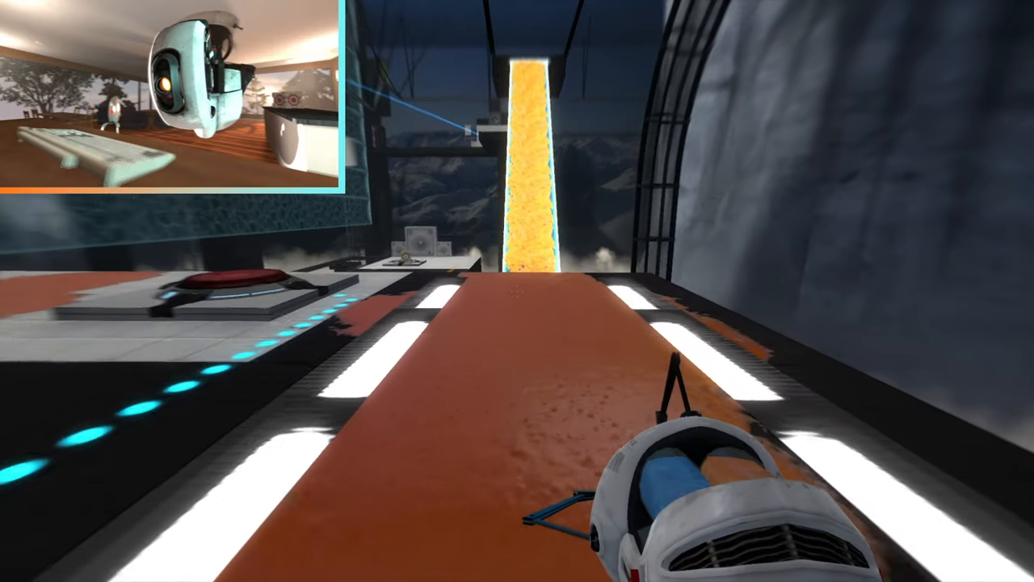
{"action": "key", "text": "w"}
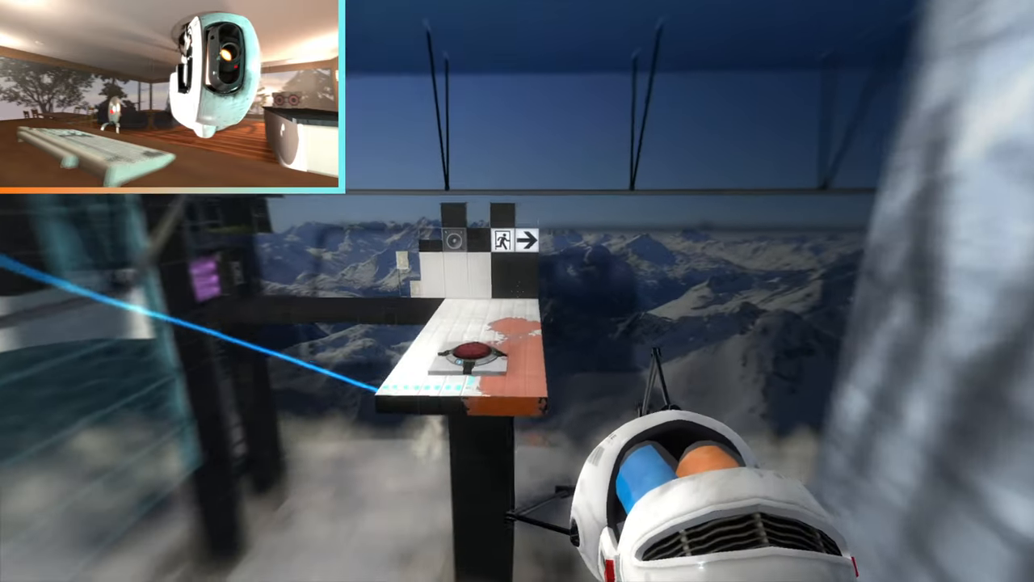
{"action": "key", "text": "w"}
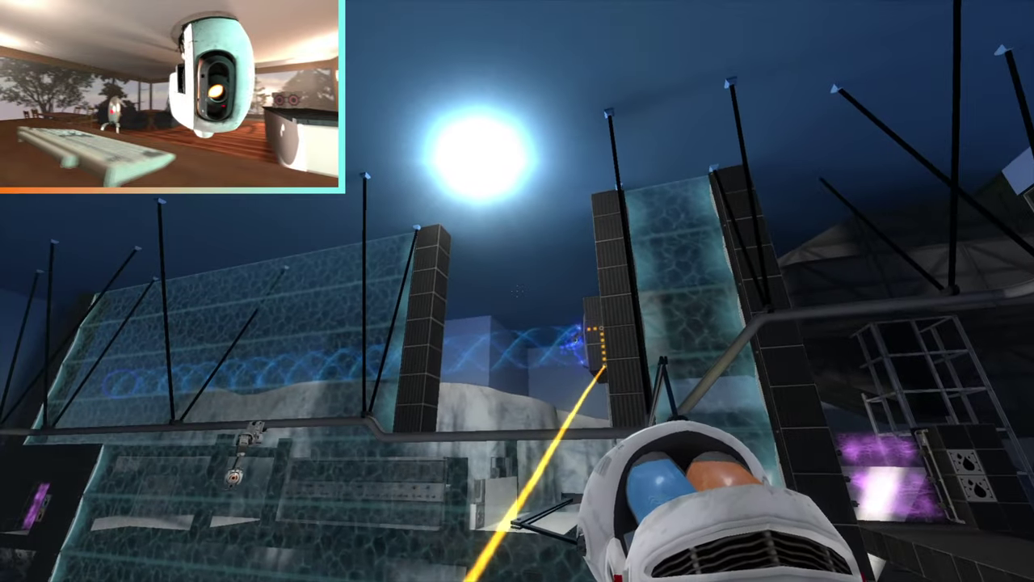
{"action": "left_click", "coordinate": [517, 291]}
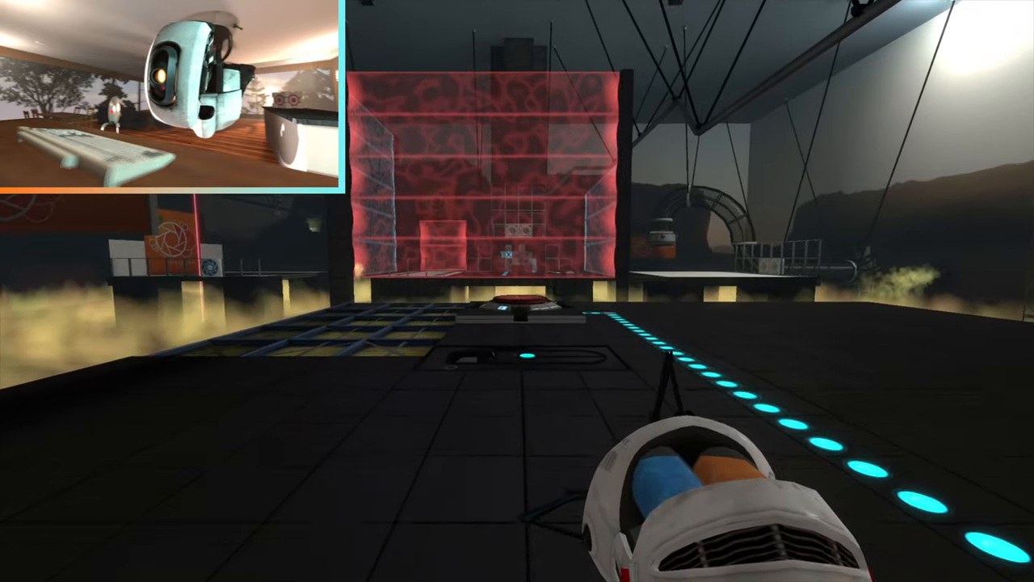
{"action": "key", "text": "w"}
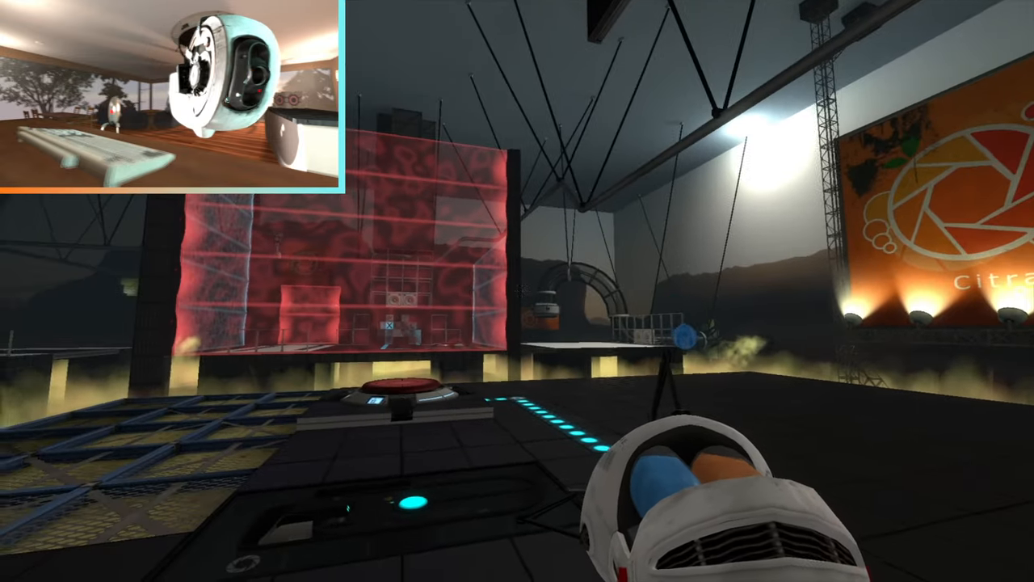
{"action": "key", "text": "w"}
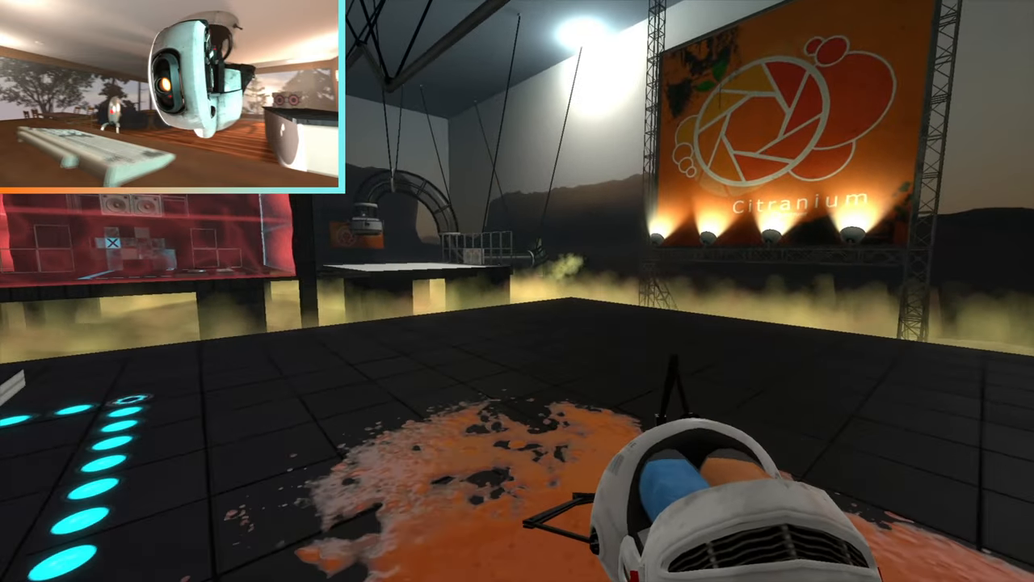
{"action": "left_click", "coordinate": [517, 291]}
{"action": "right_click", "coordinate": [517, 291]}
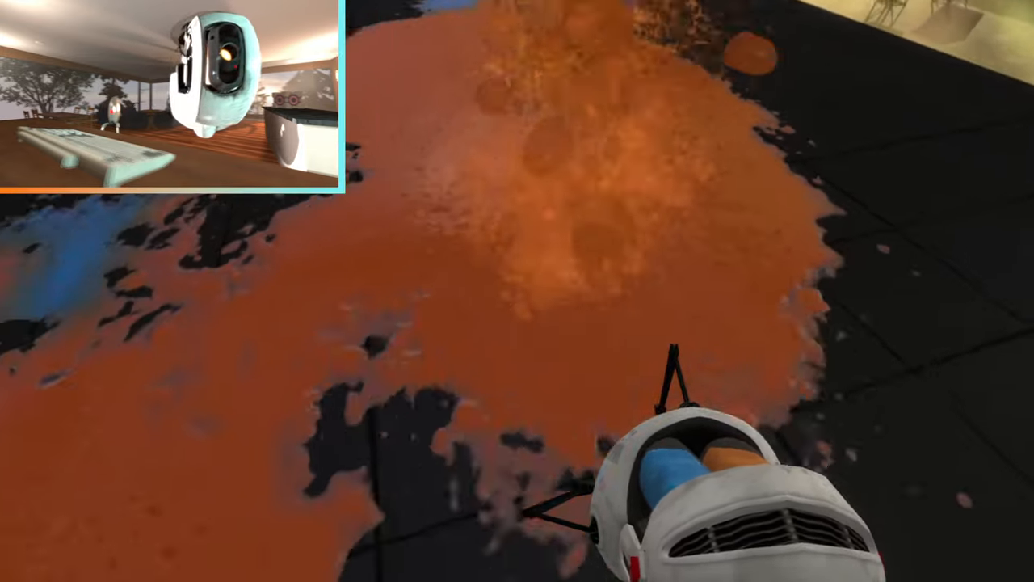
{"action": "key", "text": "w"}
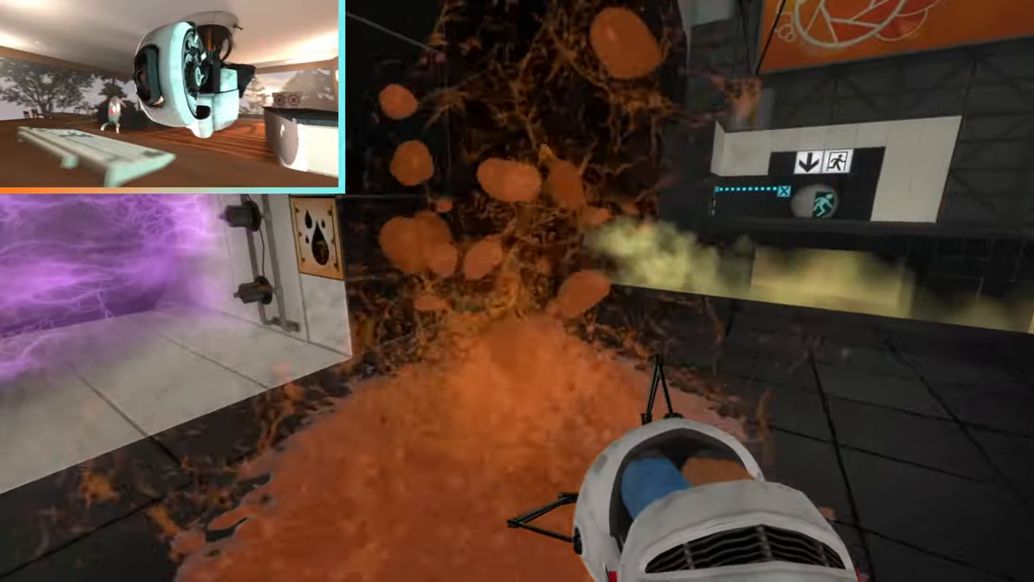
{"action": "key", "text": "w"}
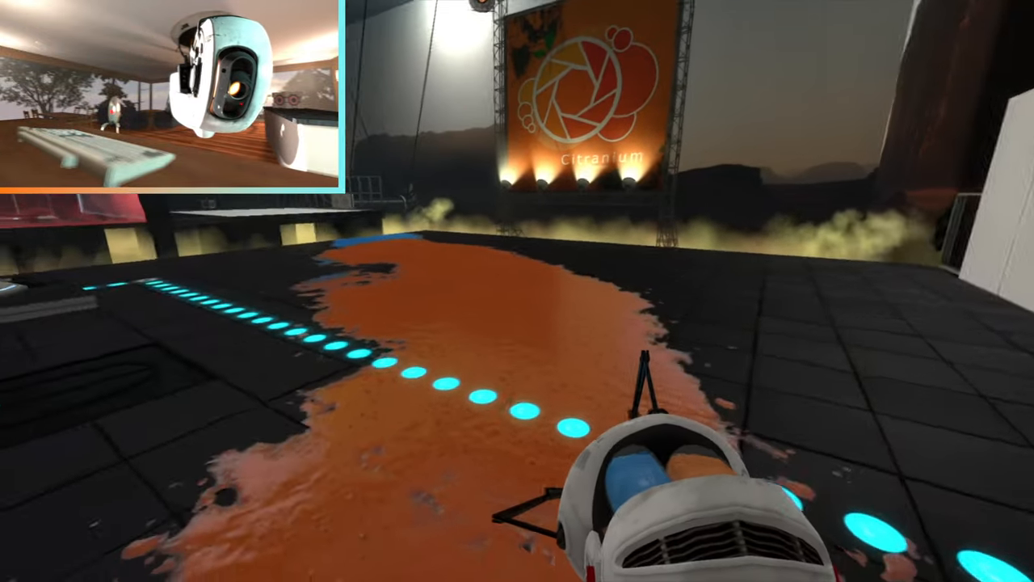
{"action": "key", "text": "w"}
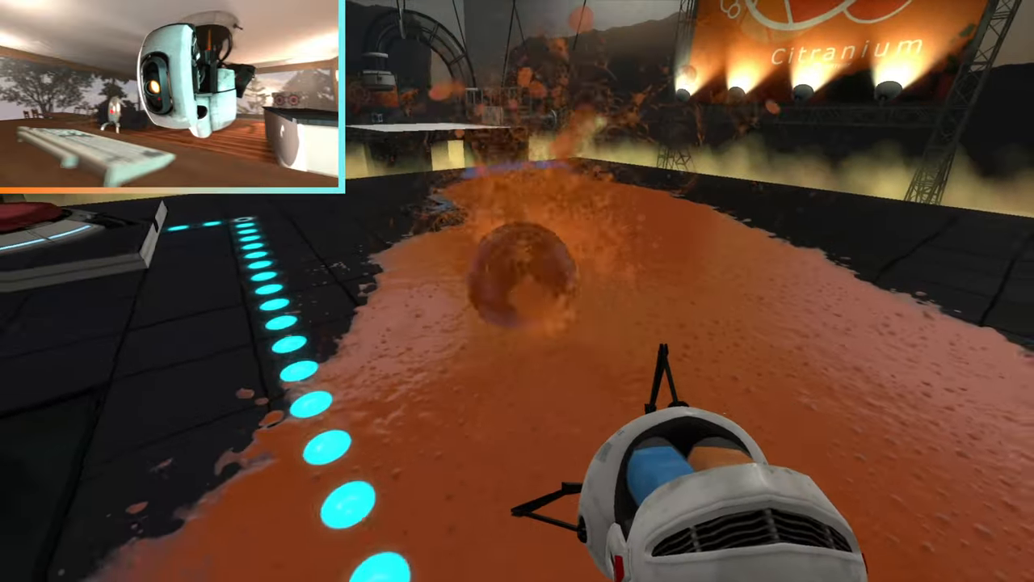
{"action": "key", "text": "w"}
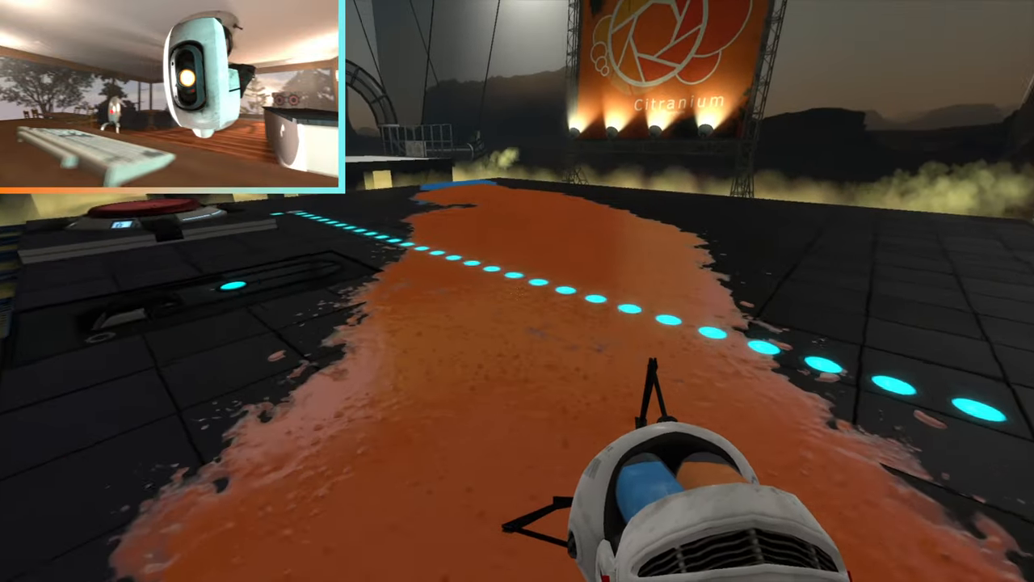
{"action": "key", "text": "w"}
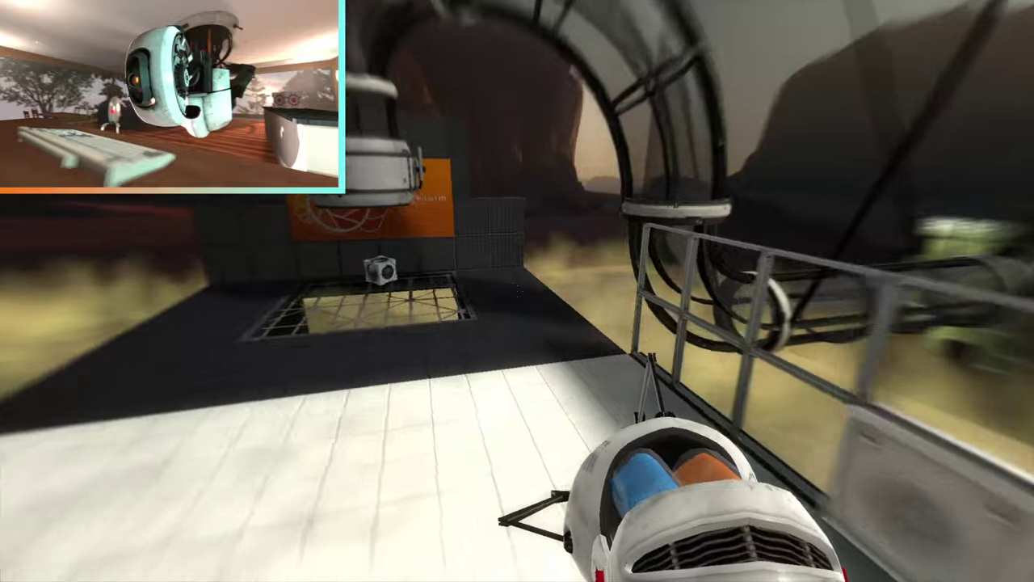
{"action": "key", "text": "w"}
{"action": "left_click", "coordinate": [517, 291]}
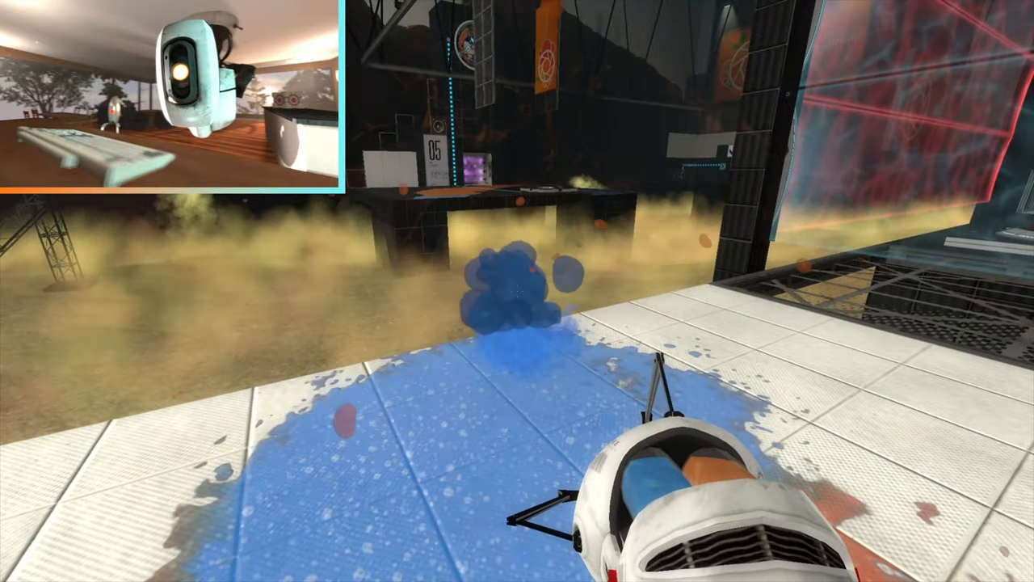
{"action": "key", "text": "w"}
{"action": "key", "text": "e"}
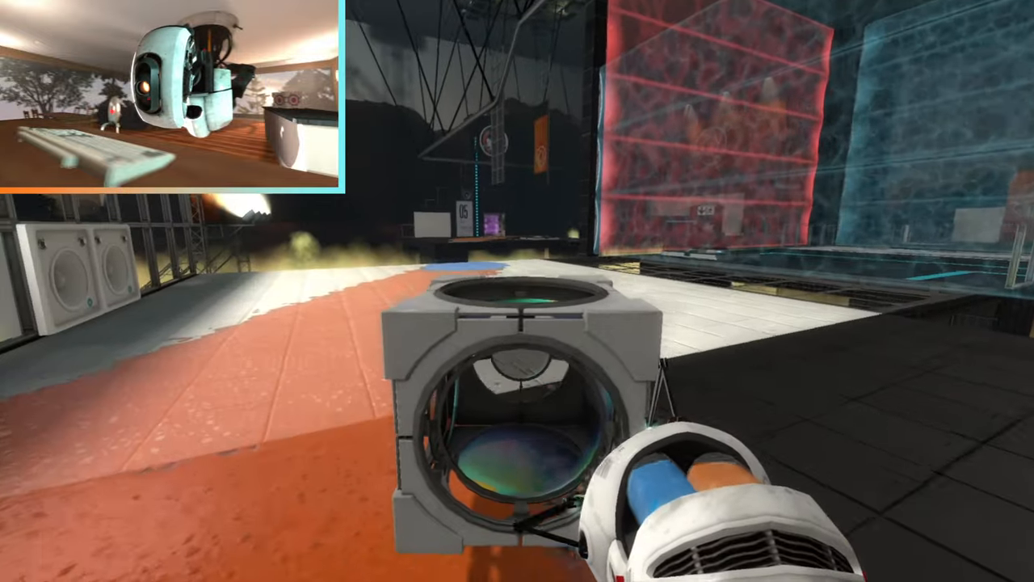
{"action": "key", "text": "w"}
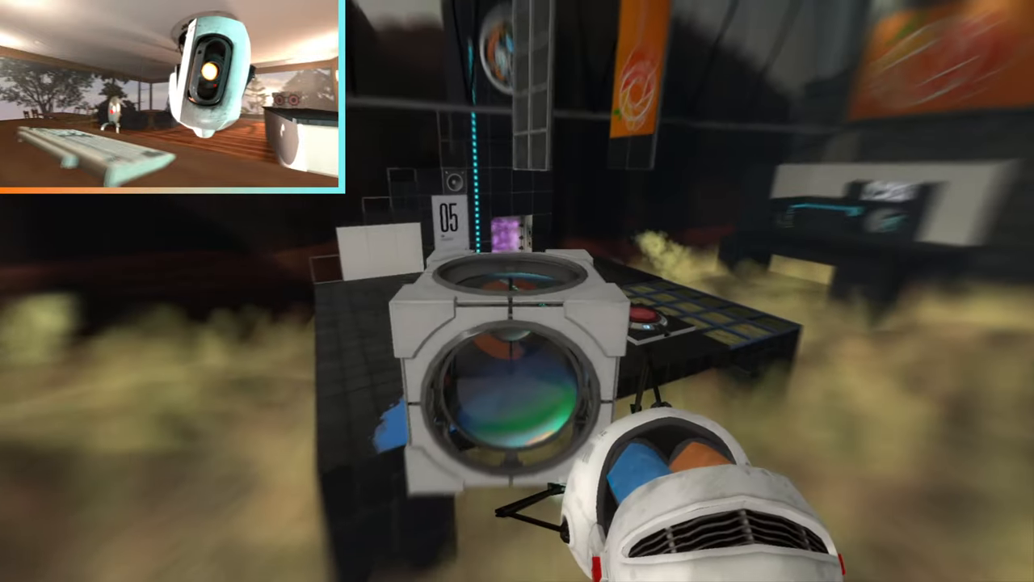
{"action": "key", "text": "space"}
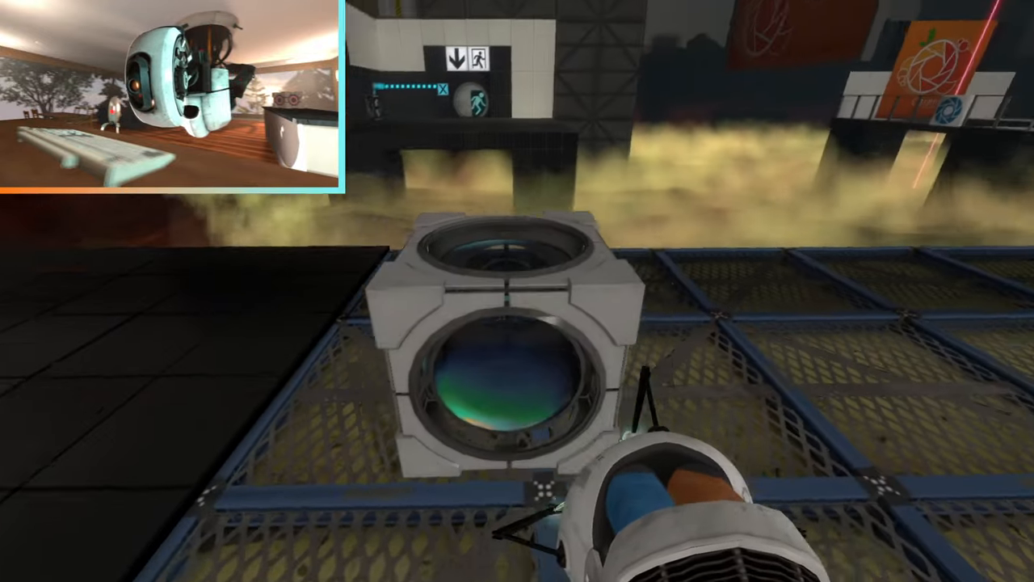
{"action": "key", "text": "a"}
{"action": "key", "text": "w"}
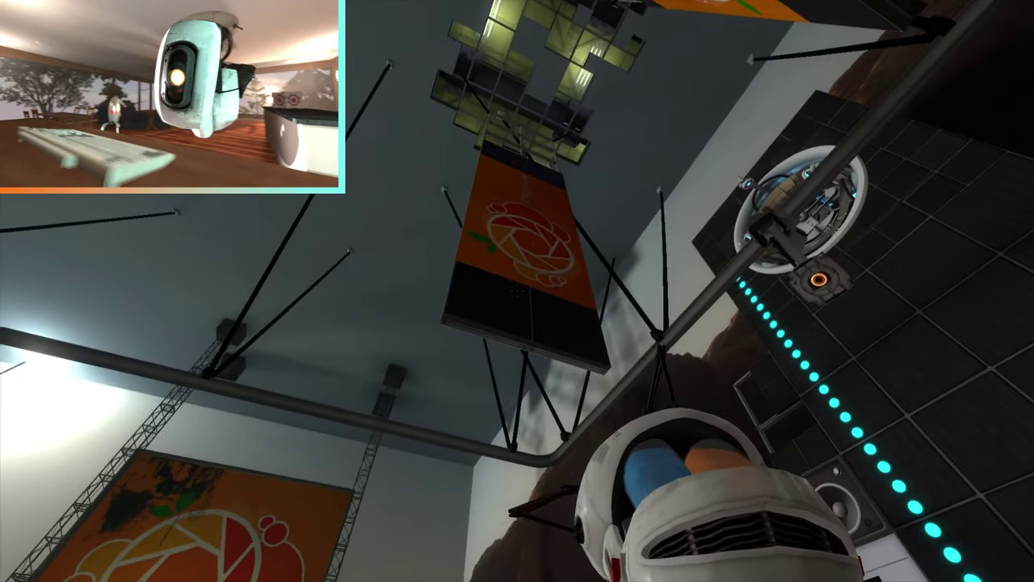
{"action": "left_click", "coordinate": [517, 291]}
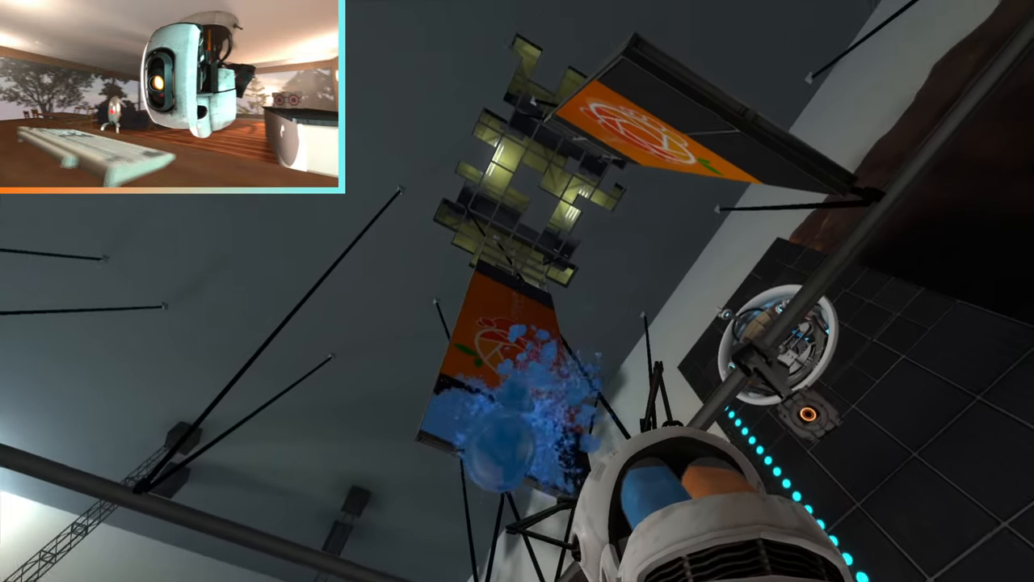
{"action": "key", "text": "w"}
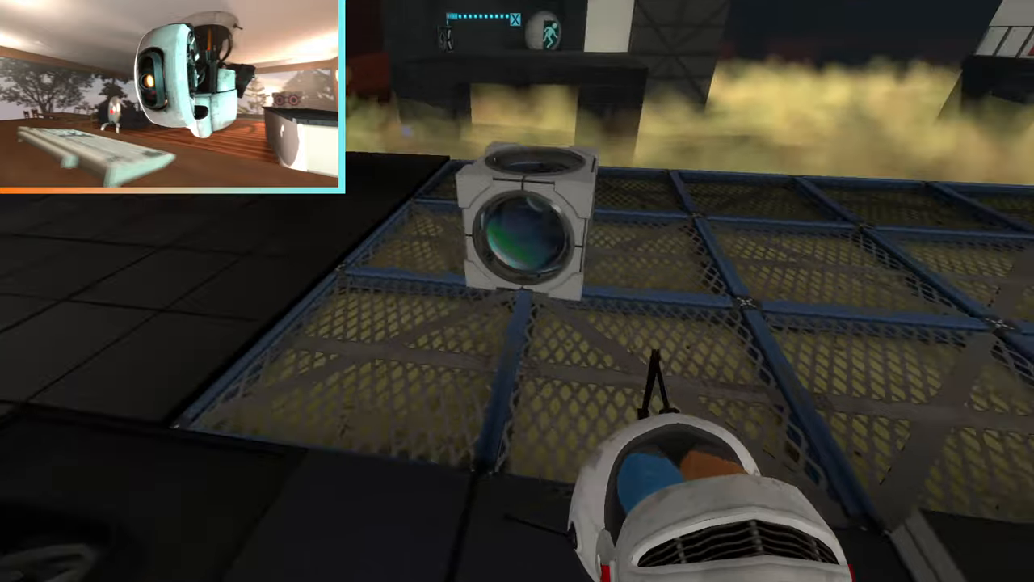
{"action": "key", "text": "e"}
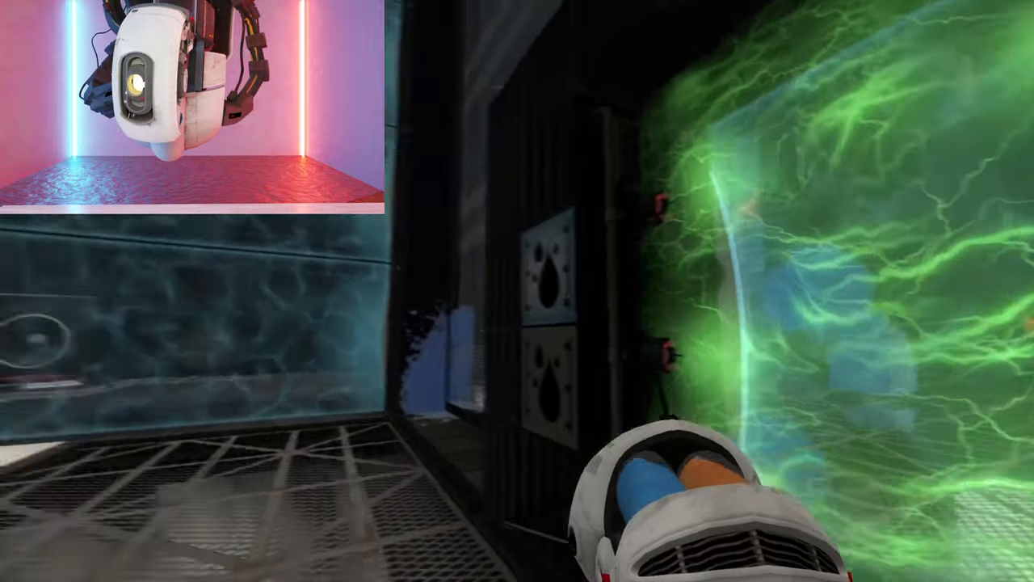
{"action": "key", "text": "w"}
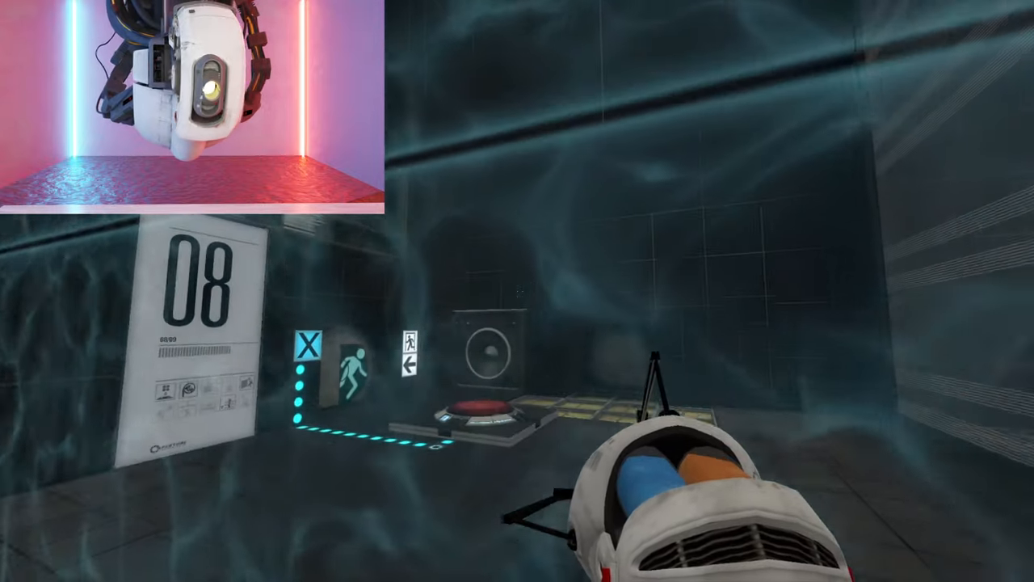
{"action": "key", "text": "w"}
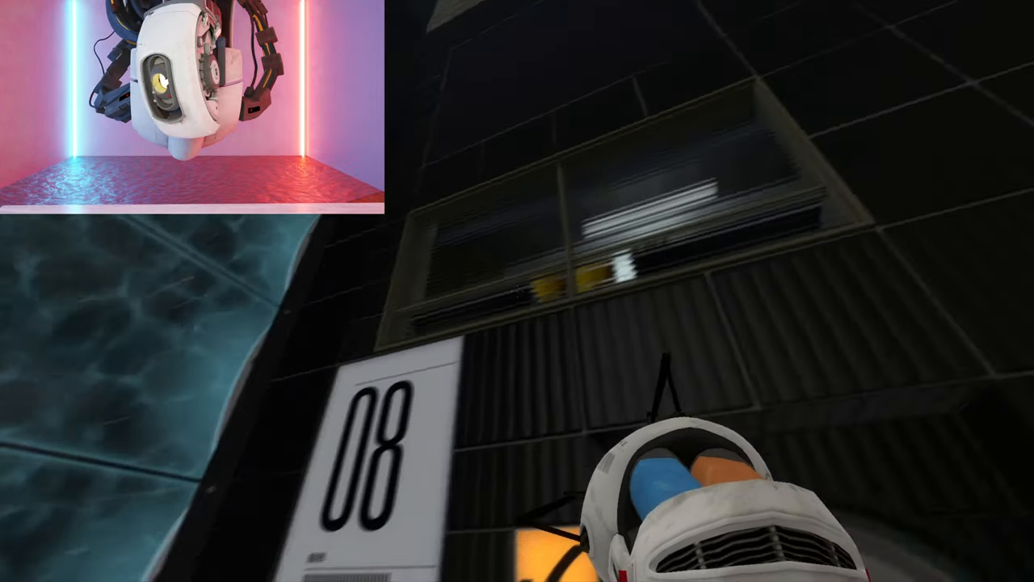
{"action": "key", "text": "w"}
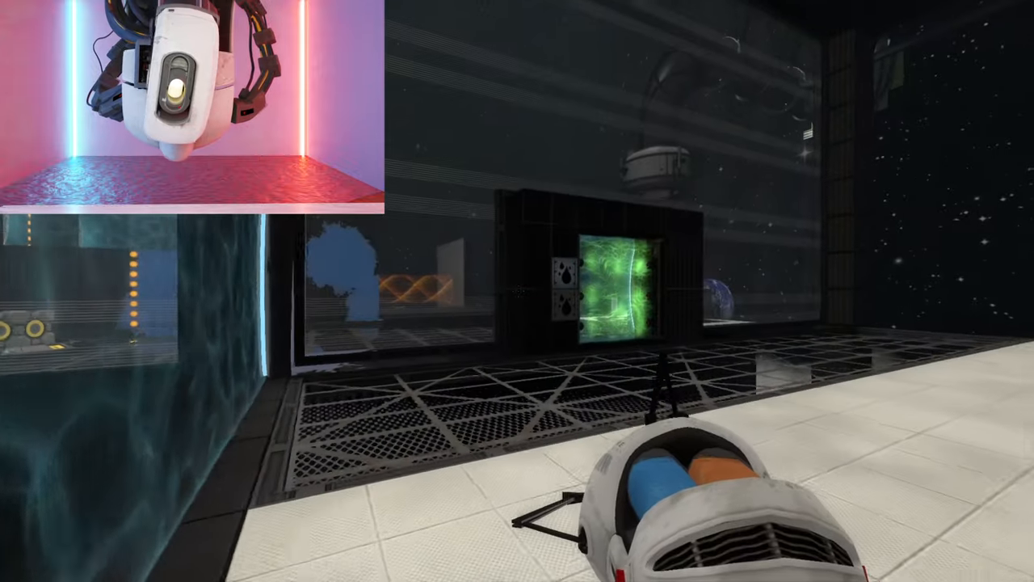
{"action": "key", "text": "w"}
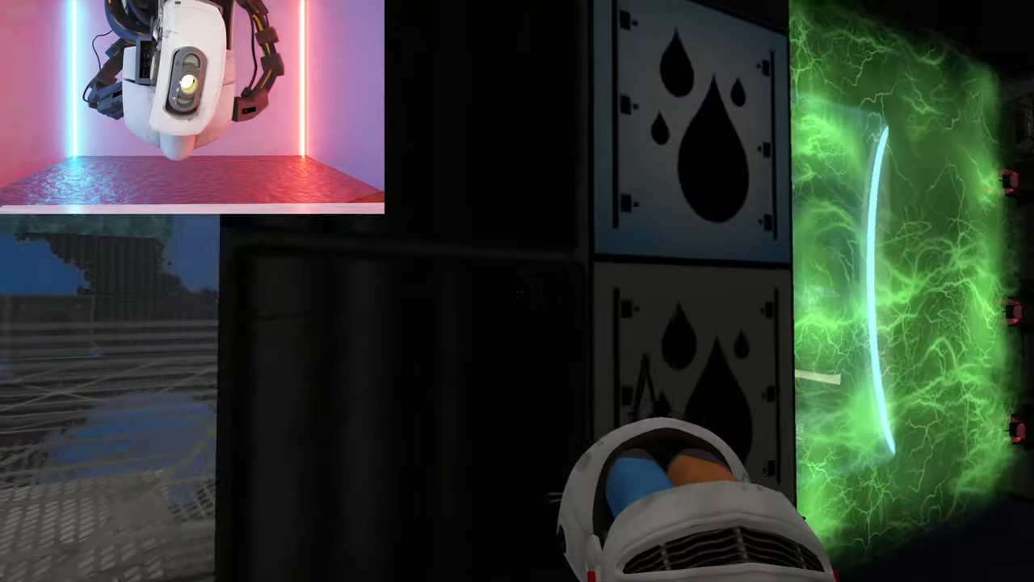
{"action": "key", "text": "w"}
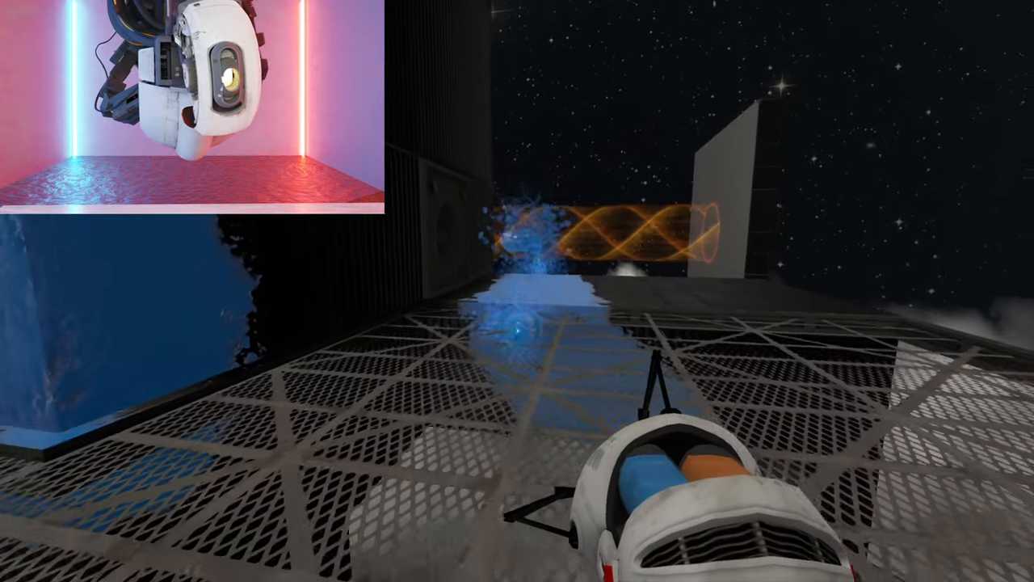
{"action": "key", "text": "w"}
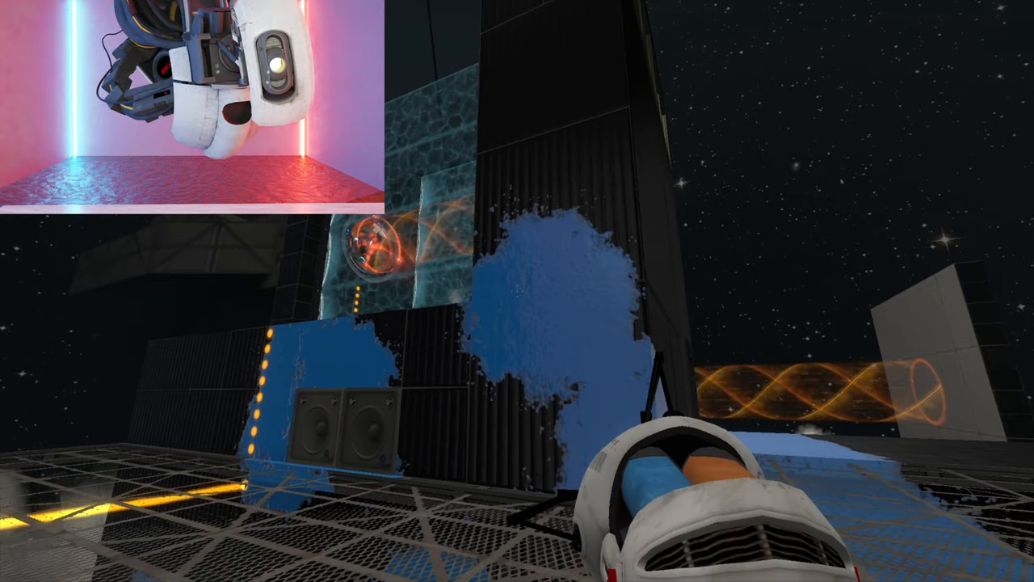
{"action": "key", "text": "w"}
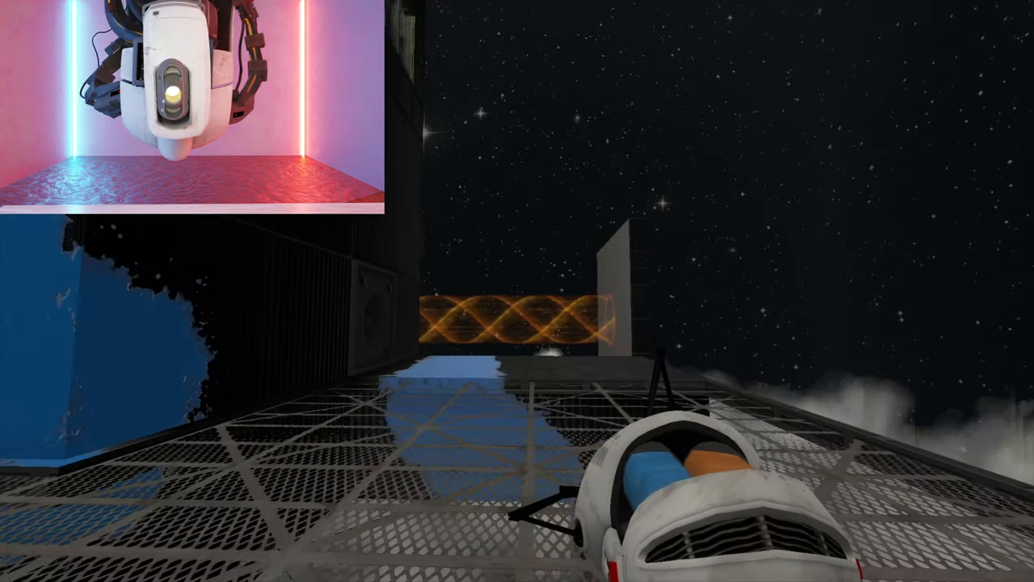
{"action": "left_click", "coordinate": [517, 291]}
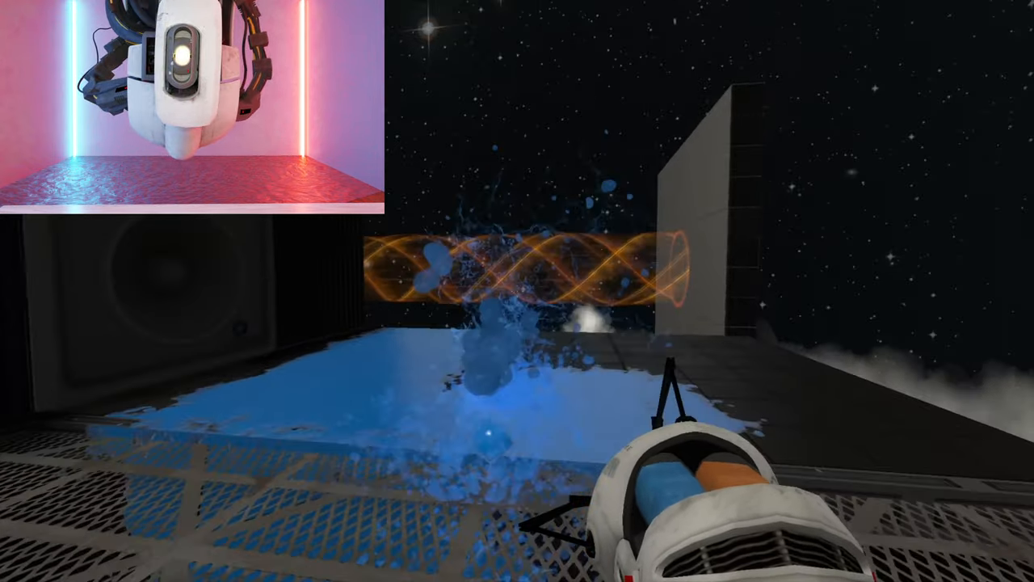
{"action": "key", "text": "w"}
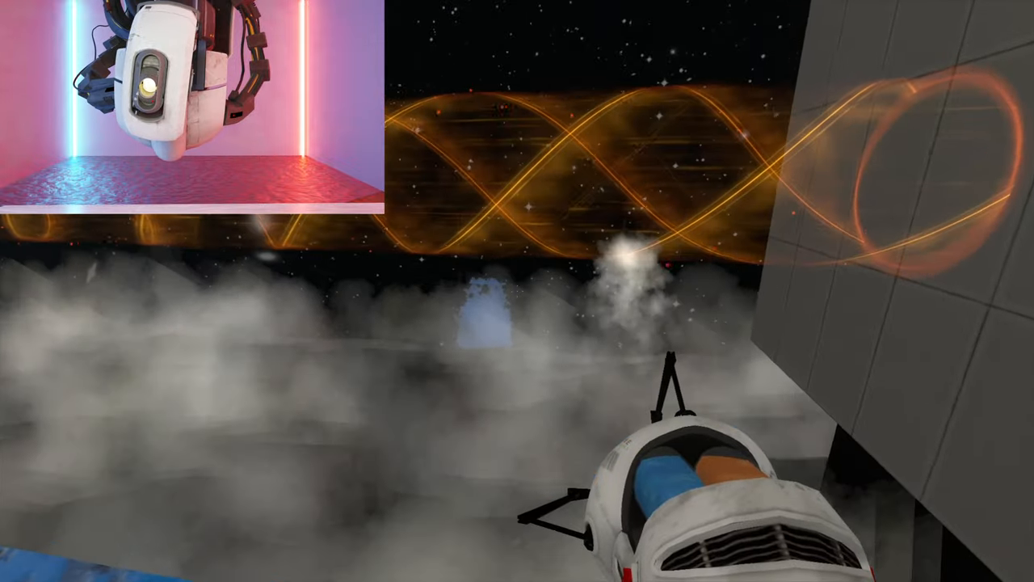
{"action": "left_click_drag", "start_coordinate": [518, 291], "coordinate": [243, 291]}
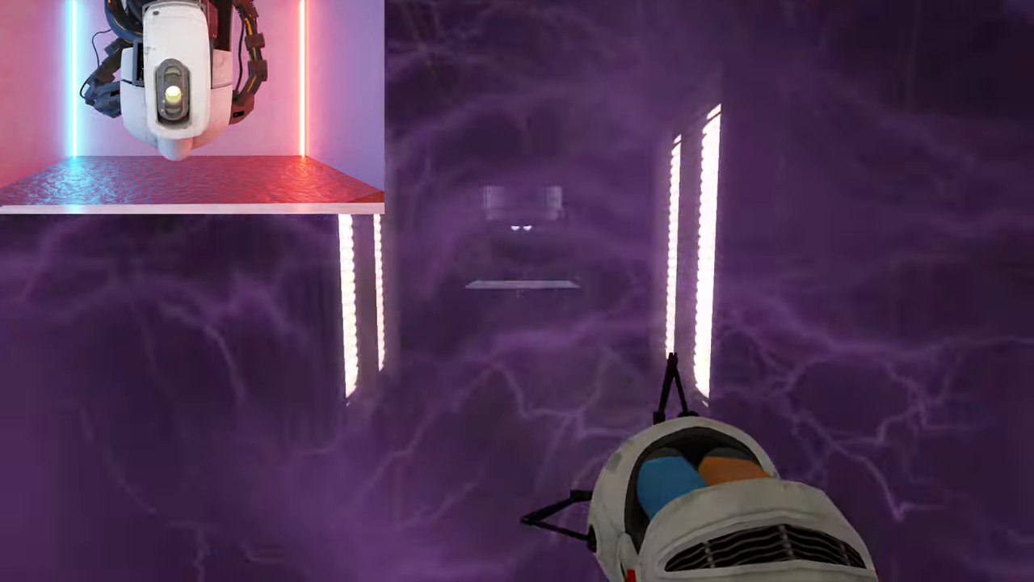
{"action": "key", "text": "w"}
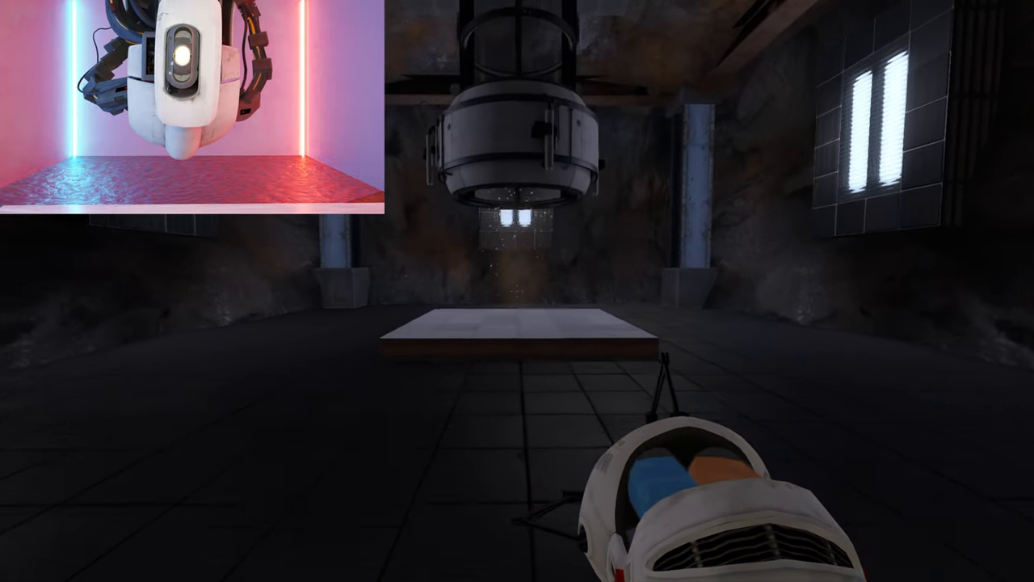